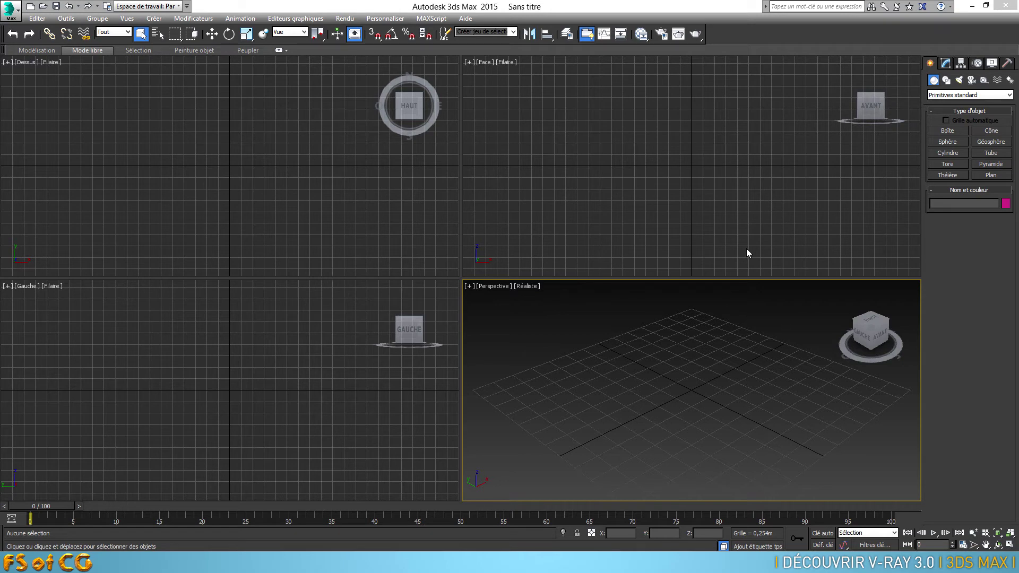
# Open Render Setup and expand Assign Renderer, showing Scanline for Production, Material Editor and ActiveShade.
pyautogui.click(662, 34)
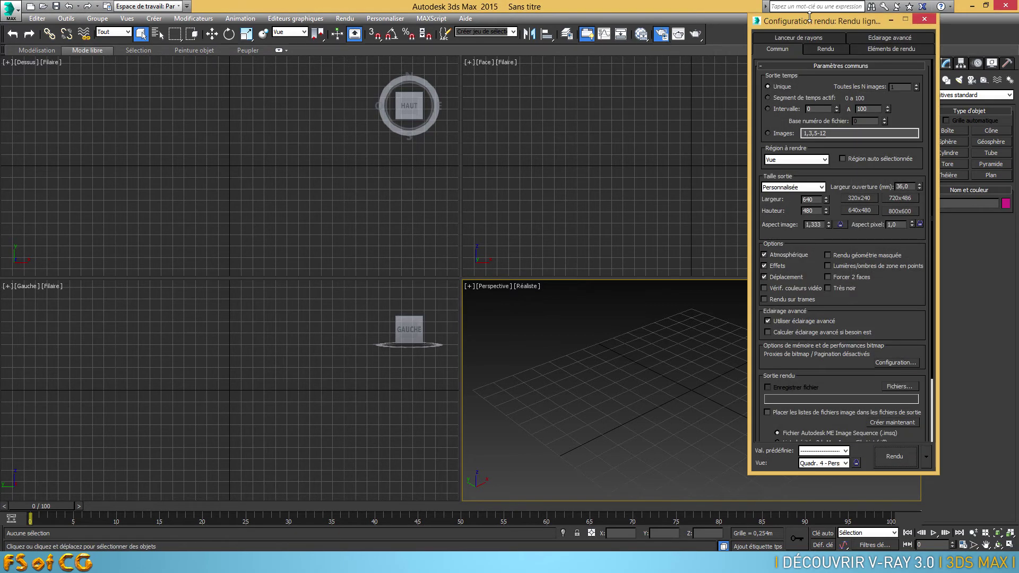
pyautogui.moveTo(809, 15); pyautogui.dragTo(779, 35)
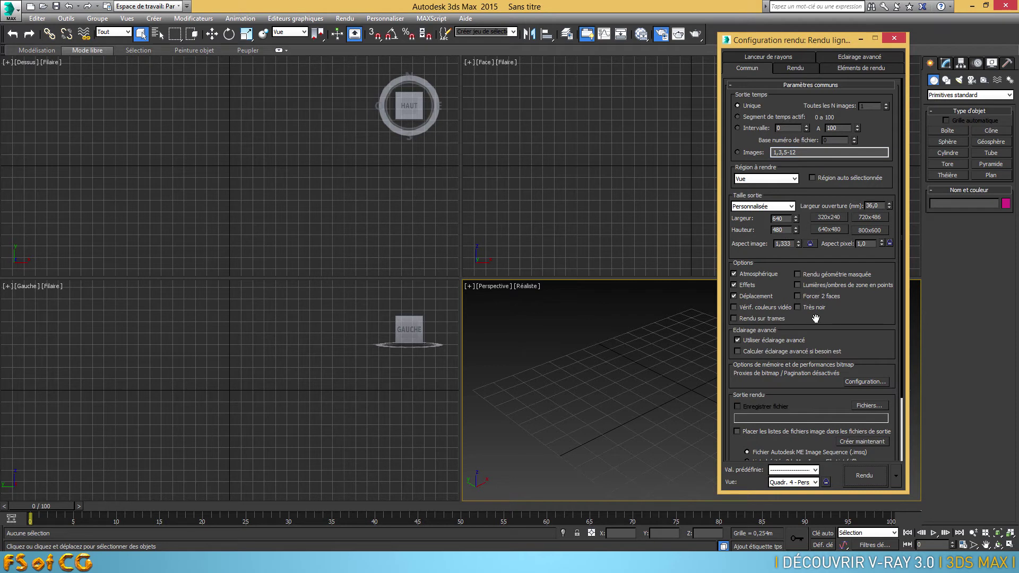
pyautogui.scroll(-3, 864, 347)
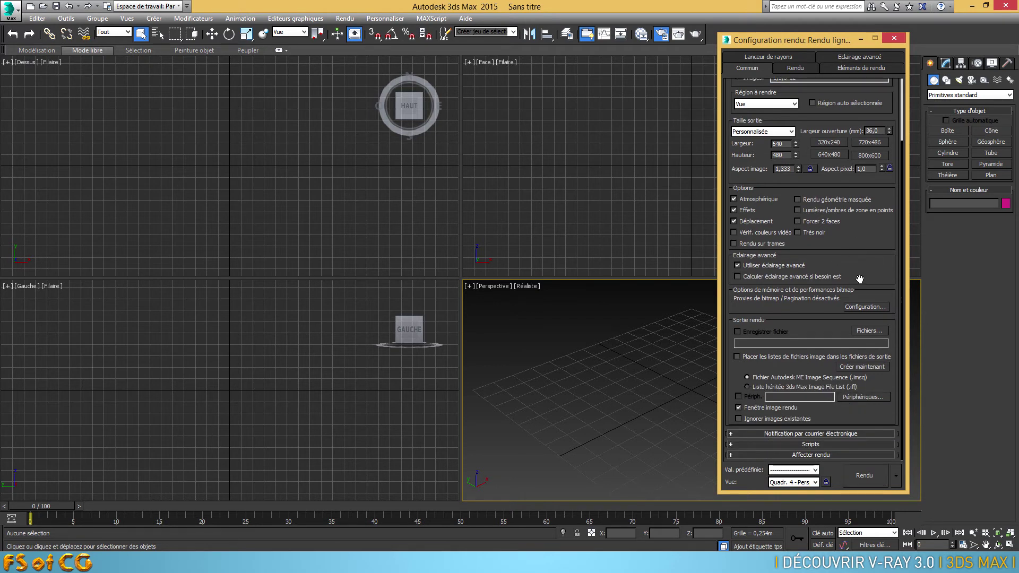
pyautogui.click(811, 455)
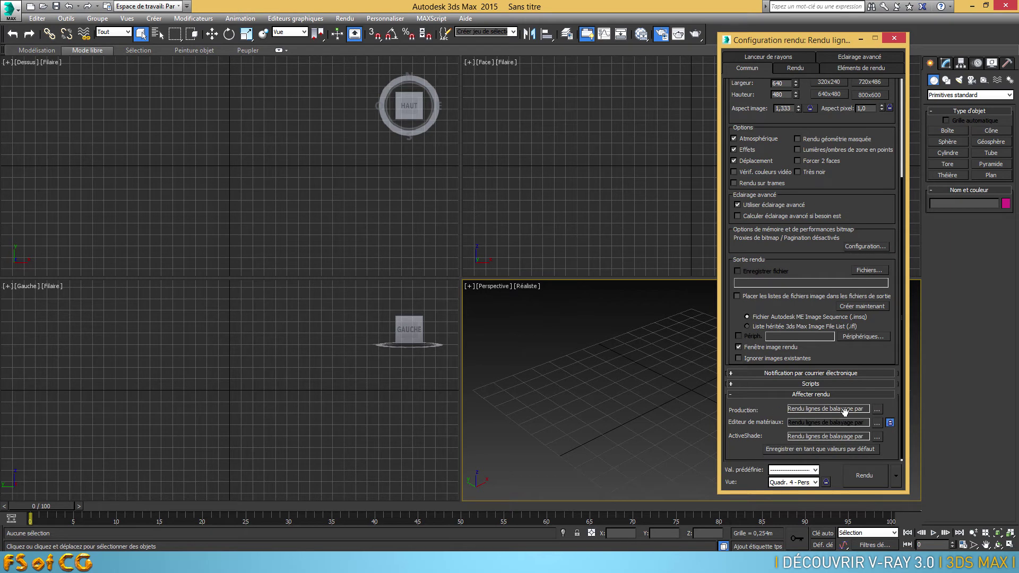
# Choose V-Ray DEMO 3.10.03 for Production and V-Ray RT 3.10.03 for ActiveShade.
pyautogui.click(878, 410)
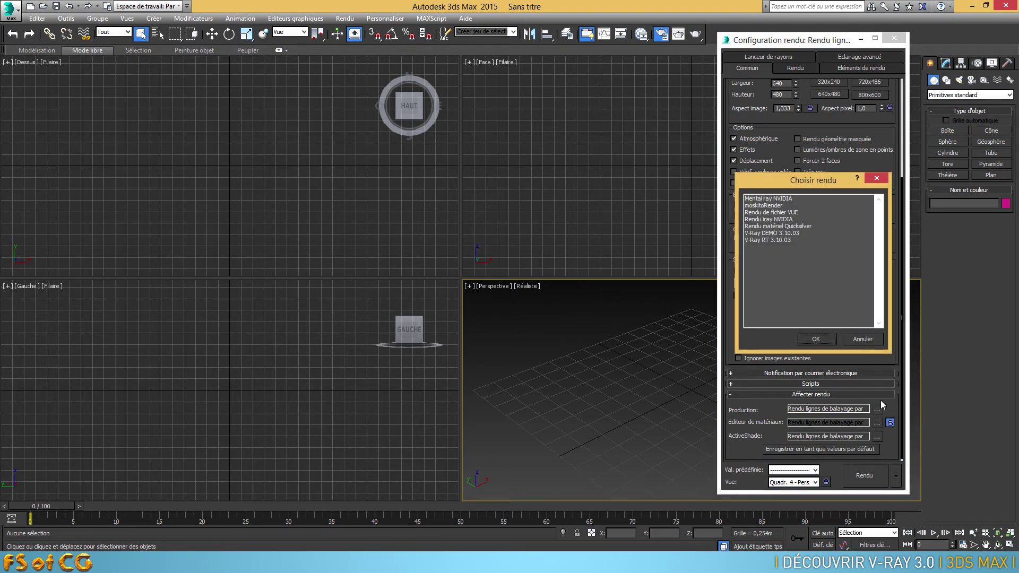
pyautogui.doubleClick(779, 234)
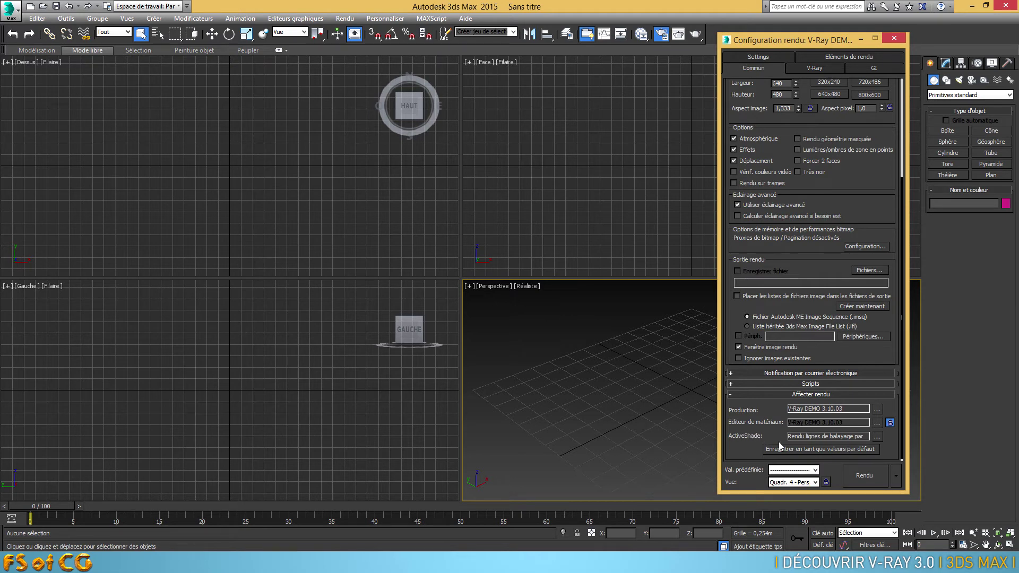
pyautogui.click(877, 437)
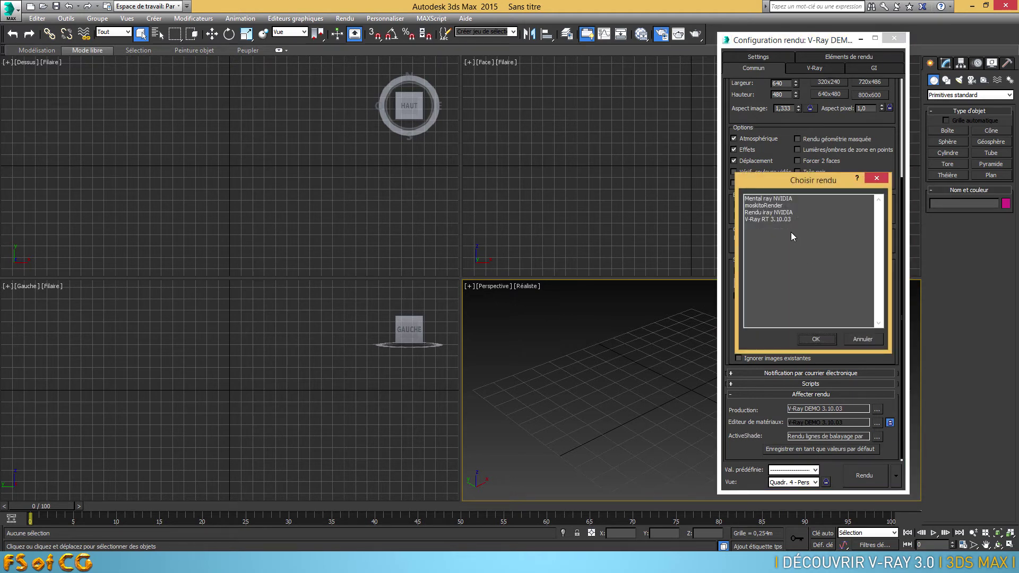
pyautogui.click(764, 219)
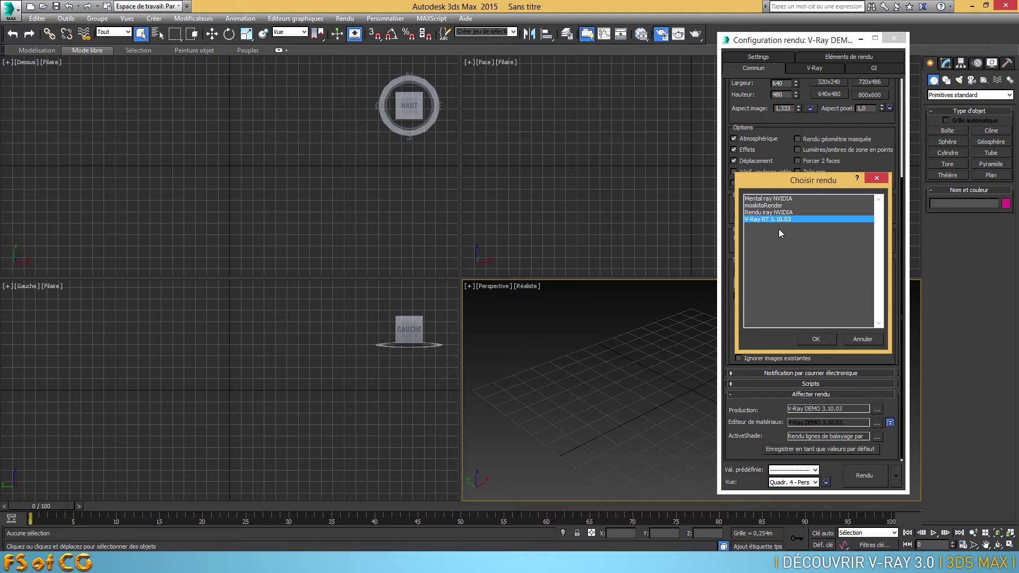
pyautogui.click(818, 338)
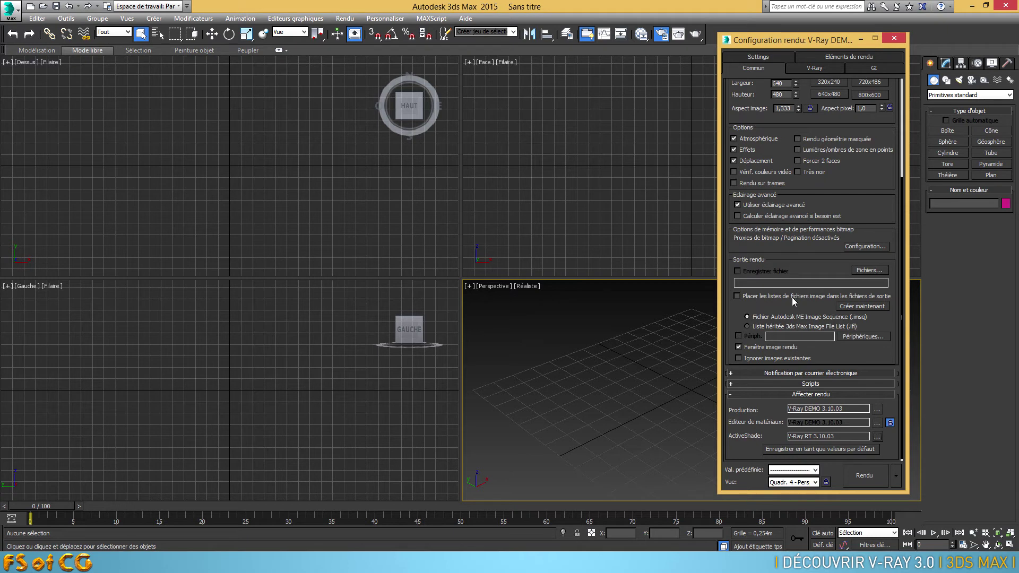
# Save the V-Ray renderer assignment as defaults, confirm, and scroll the Common tab back up.
pyautogui.click(818, 449)
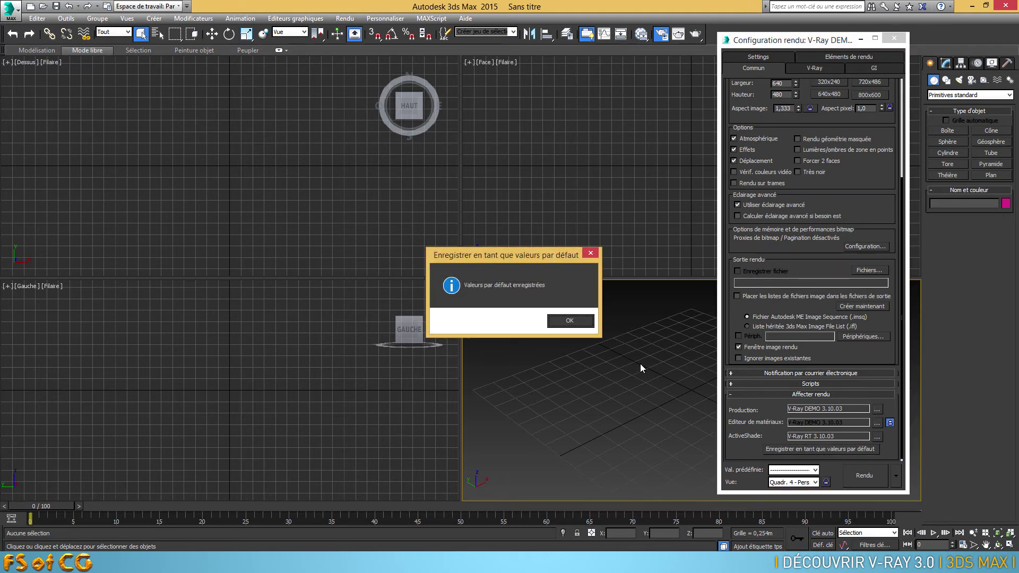
pyautogui.click(569, 321)
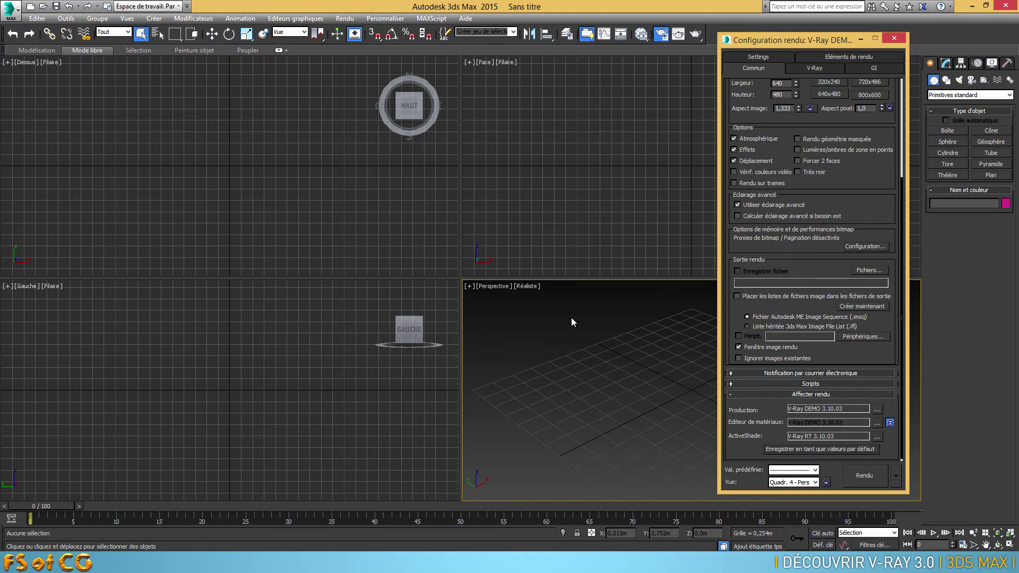
pyautogui.scroll(3, 764, 264)
pyautogui.scroll(2, 844, 348)
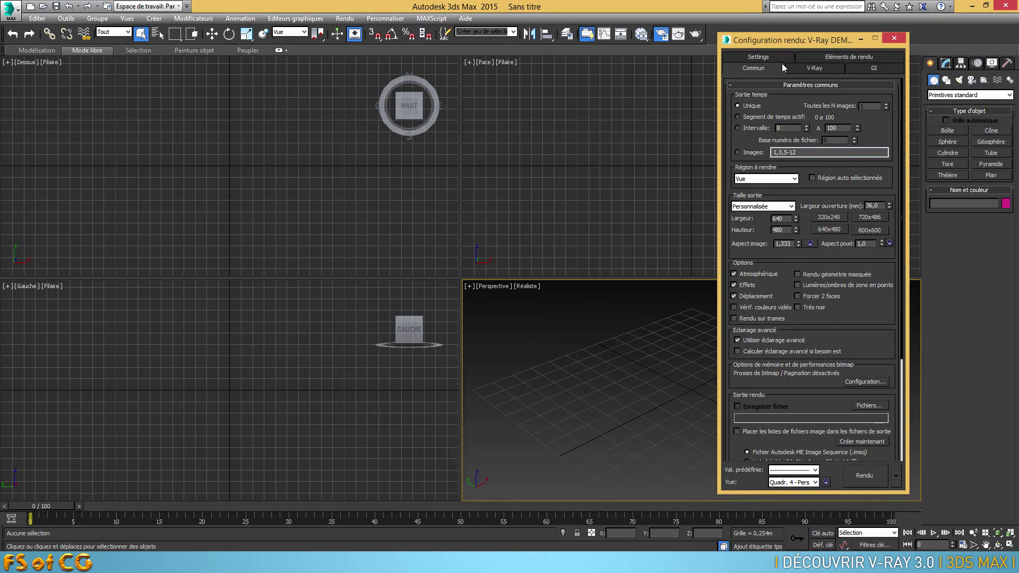
# On the V-Ray tab, check the Frame buffer rollout, then expand Global switches.
pyautogui.click(819, 71)
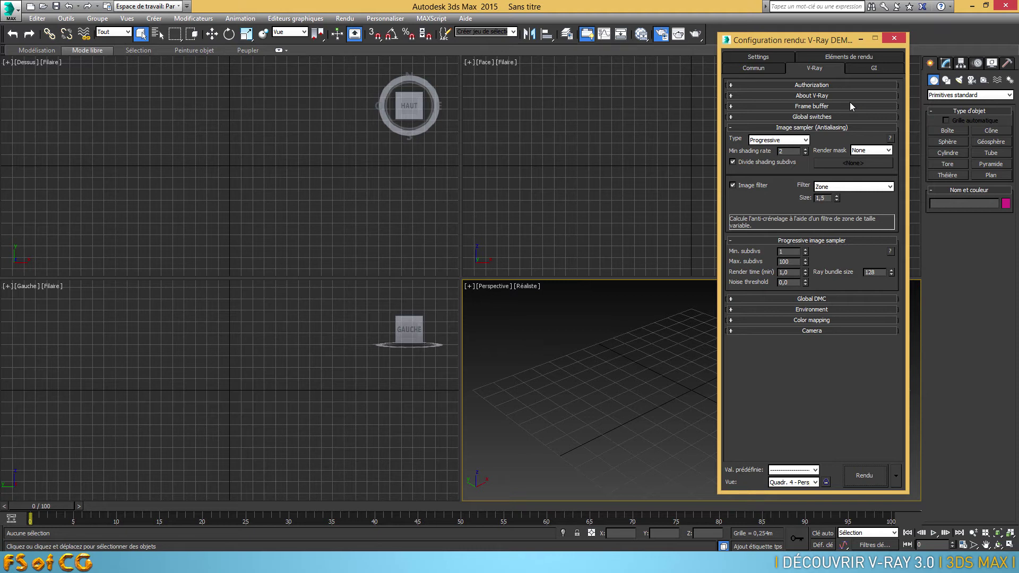
pyautogui.click(807, 107)
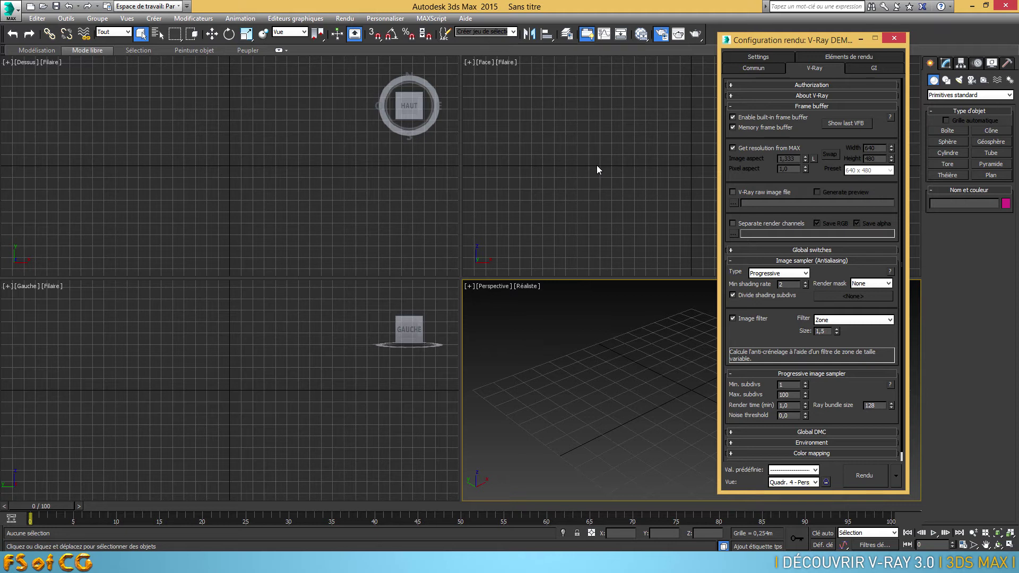
pyautogui.click(788, 107)
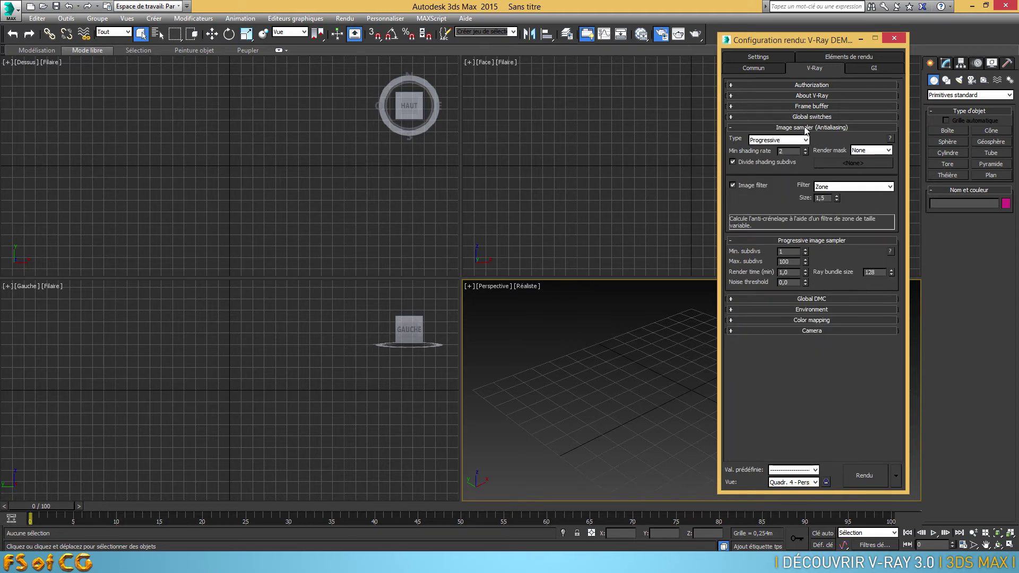
pyautogui.click(805, 116)
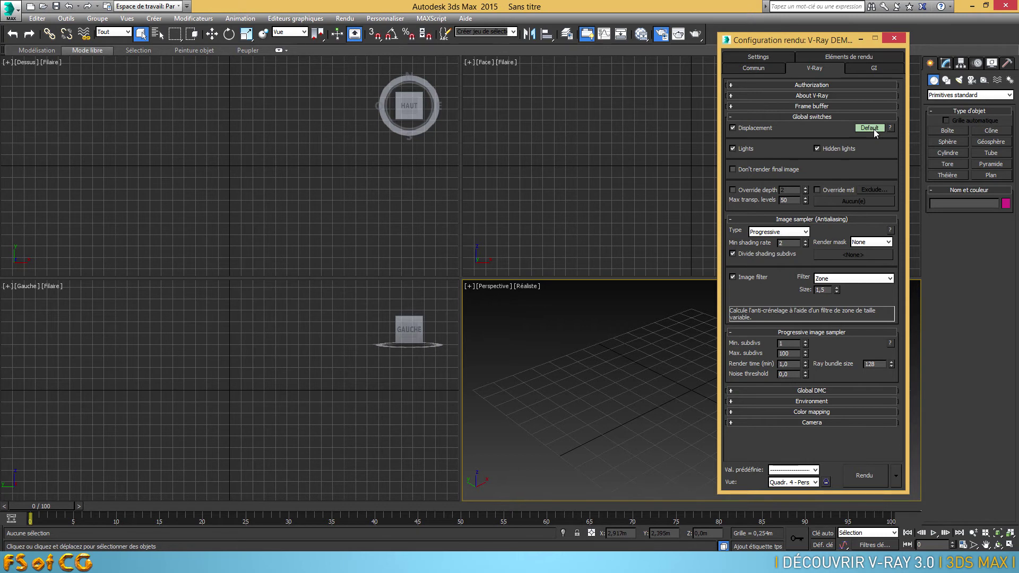
# Cycle Global switches through Advanced and Expert back to Default, then collapse the rollout.
pyautogui.click(874, 127)
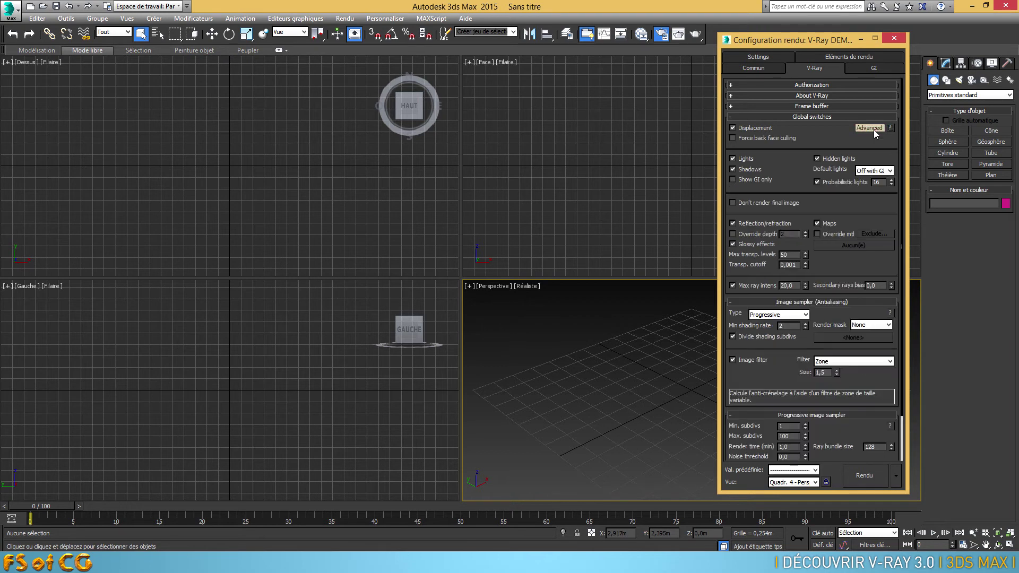
pyautogui.click(865, 127)
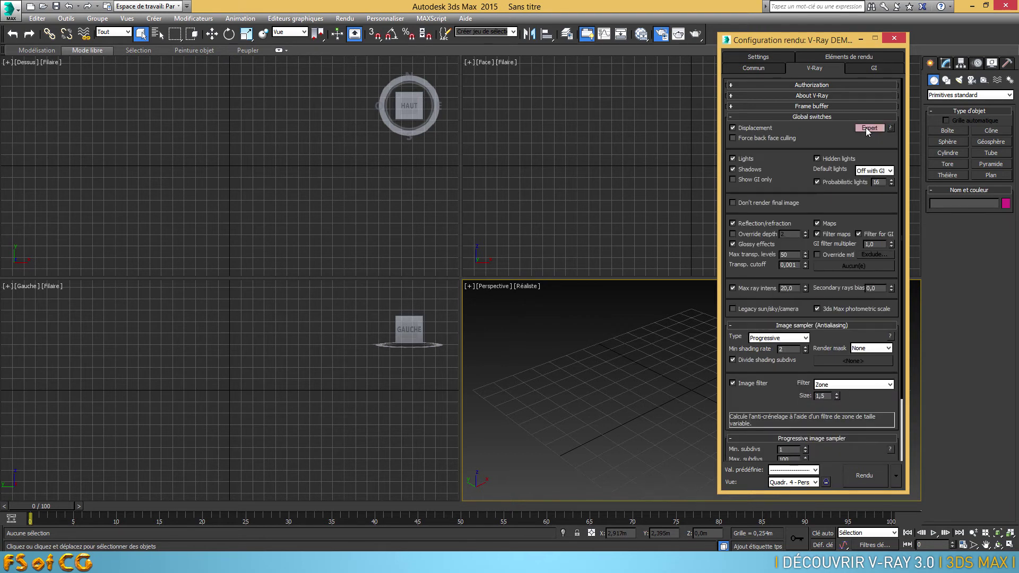
pyautogui.click(866, 128)
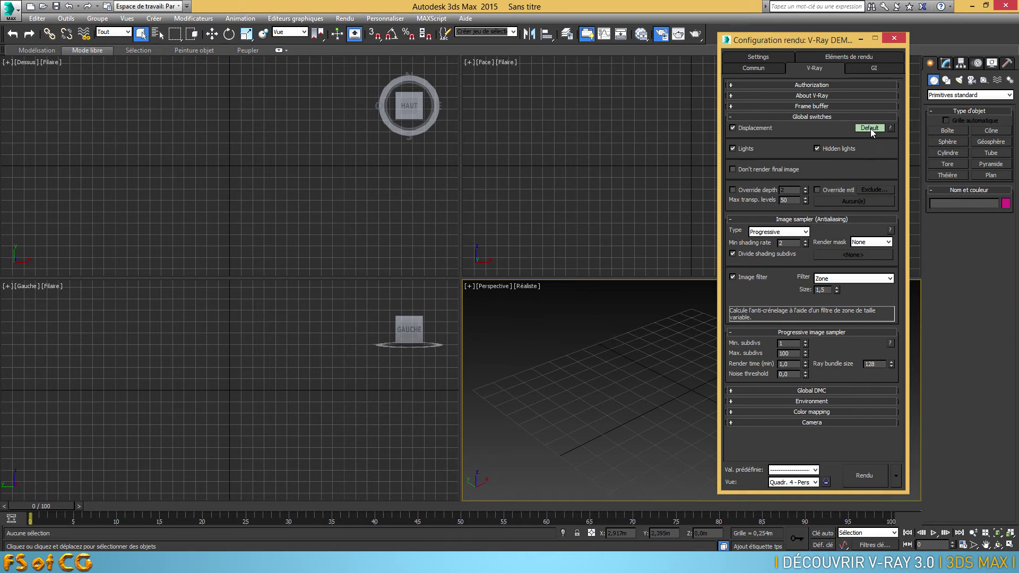
pyautogui.click(871, 128)
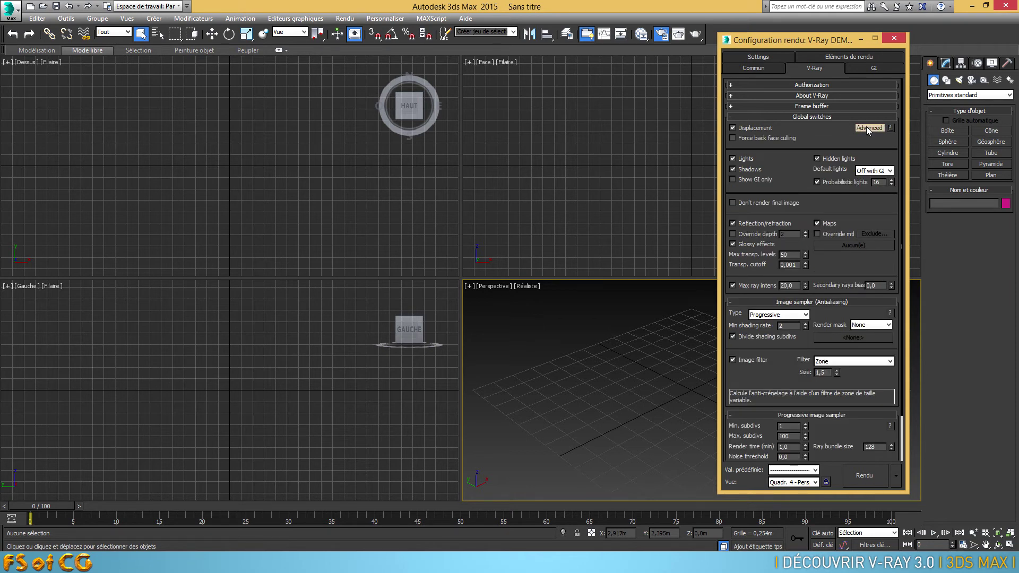
pyautogui.click(869, 129)
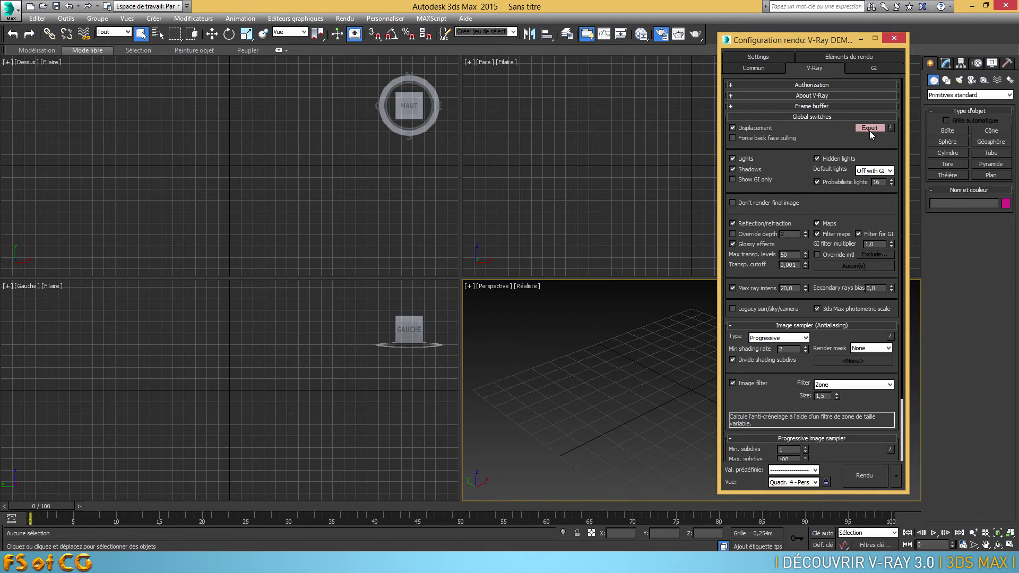
pyautogui.click(870, 128)
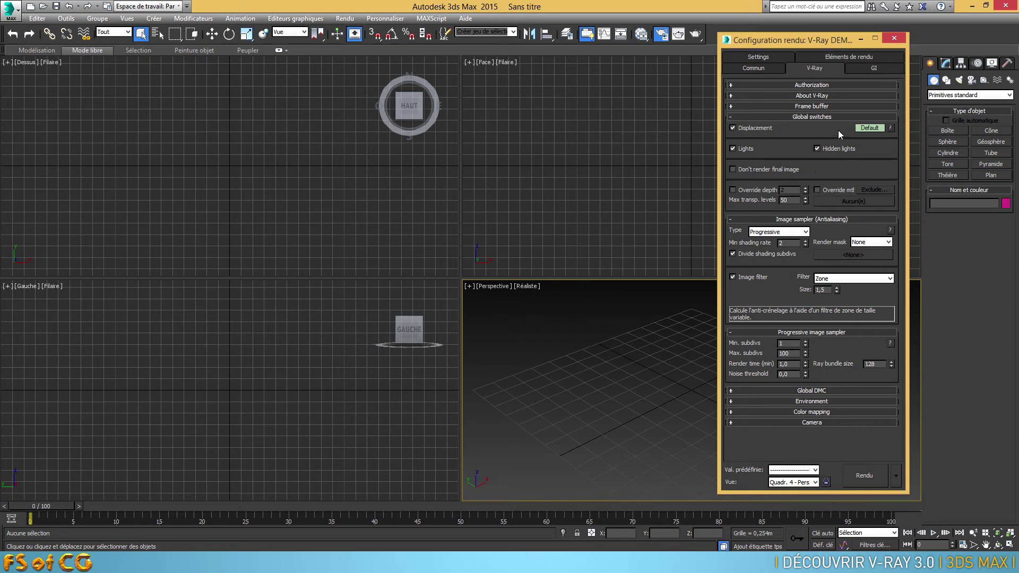
pyautogui.click(824, 116)
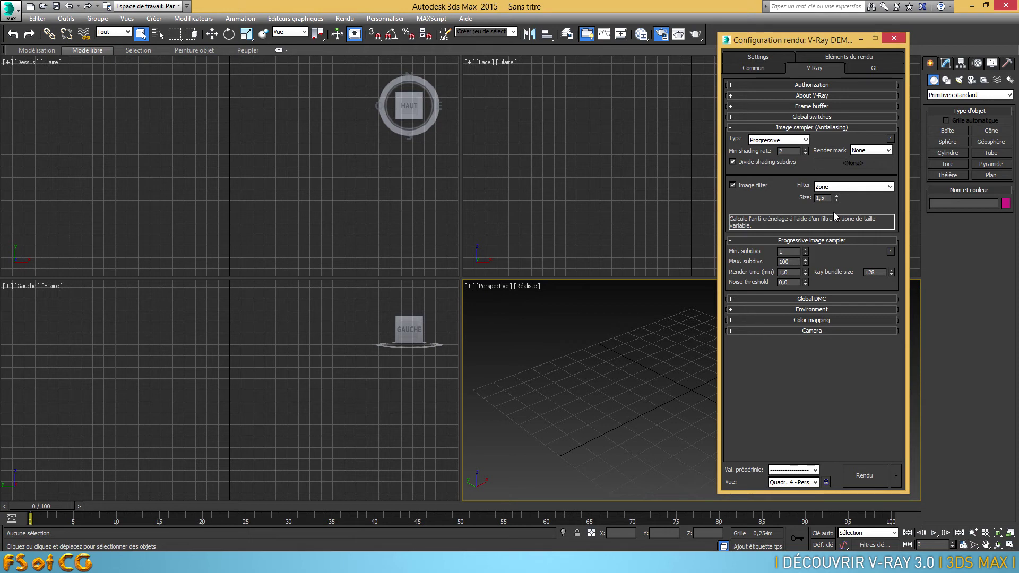
# Try the image sampler types, settle on Fixed with subdivs 1, and expand Global DMC.
pyautogui.click(783, 140)
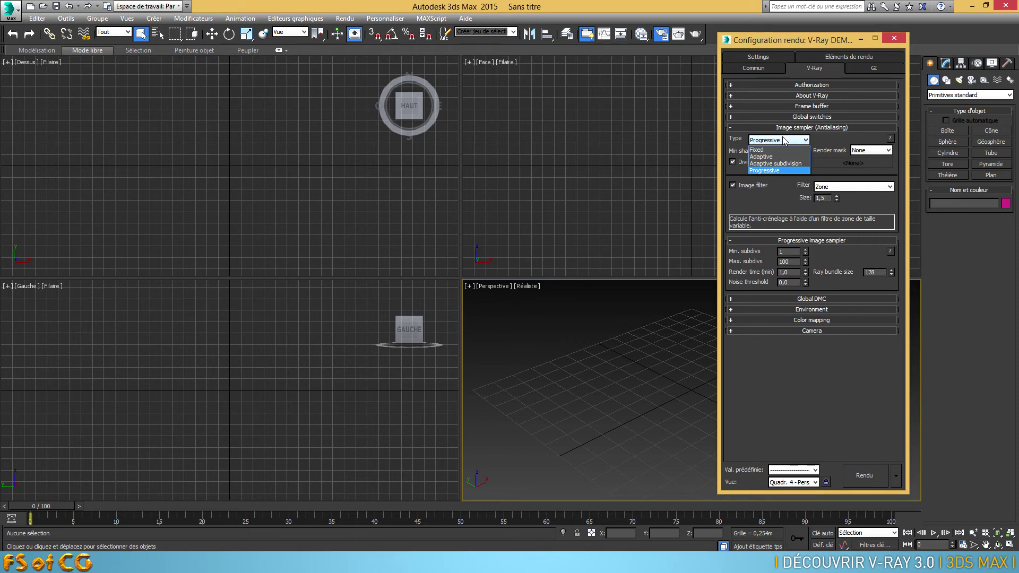
pyautogui.click(787, 170)
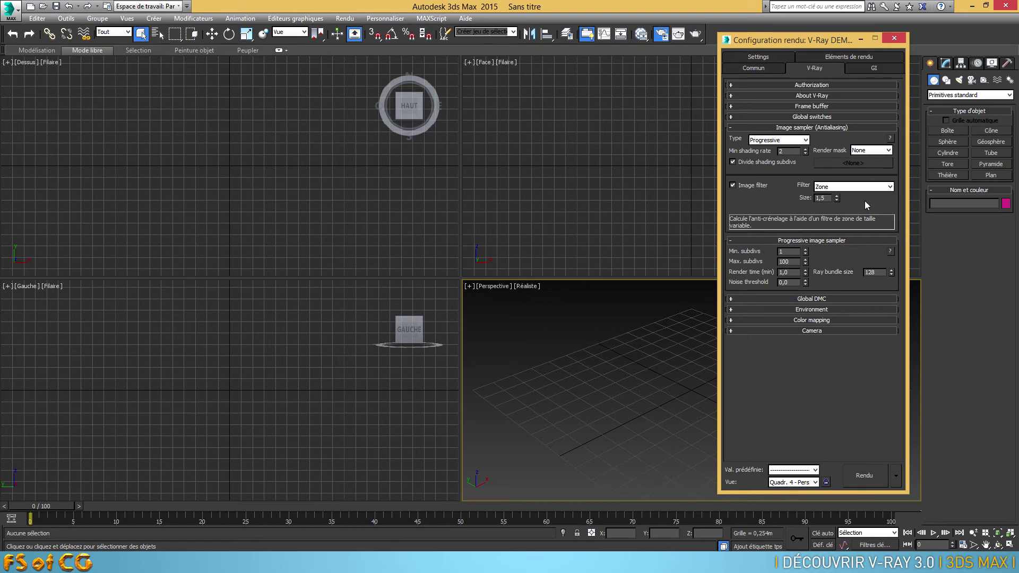
pyautogui.click(791, 140)
pyautogui.click(762, 156)
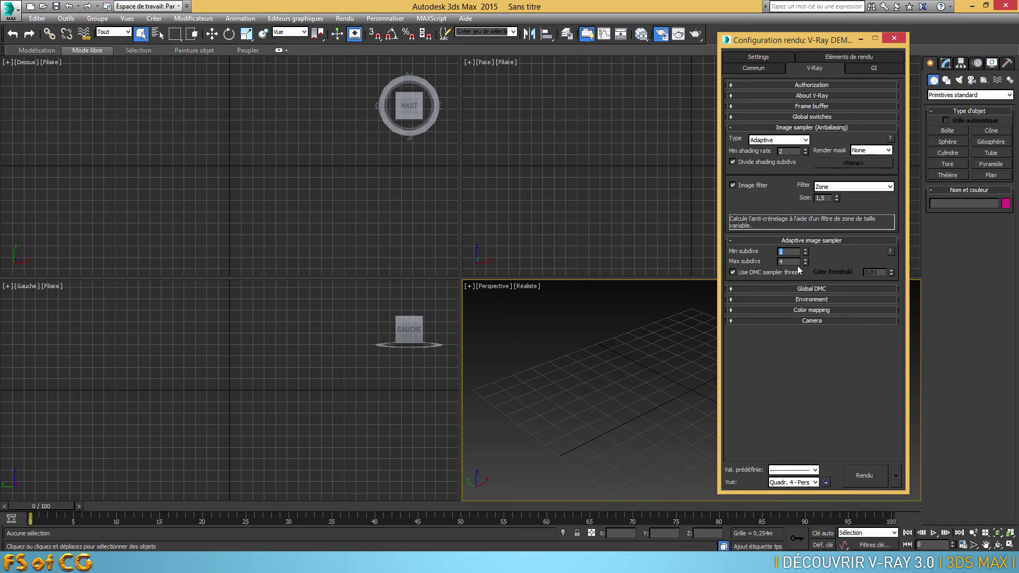
pyautogui.click(790, 141)
pyautogui.click(781, 162)
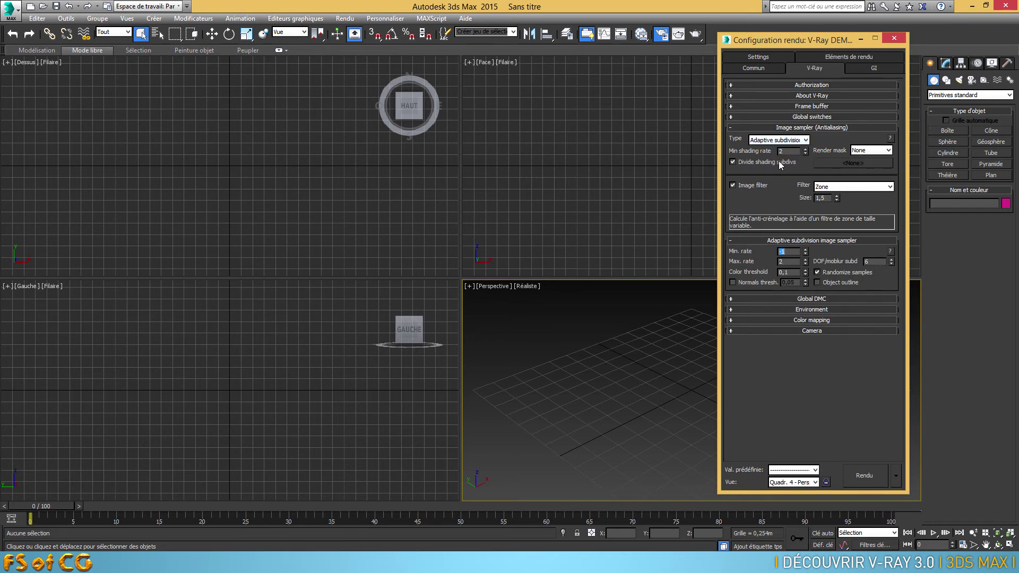
pyautogui.click(784, 140)
pyautogui.click(767, 170)
pyautogui.click(785, 140)
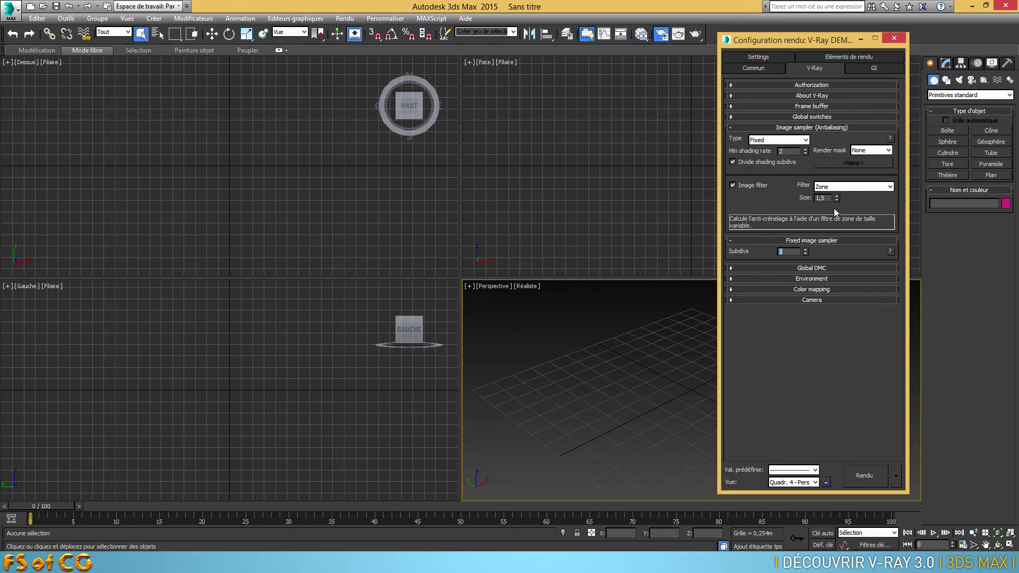
pyautogui.click(815, 269)
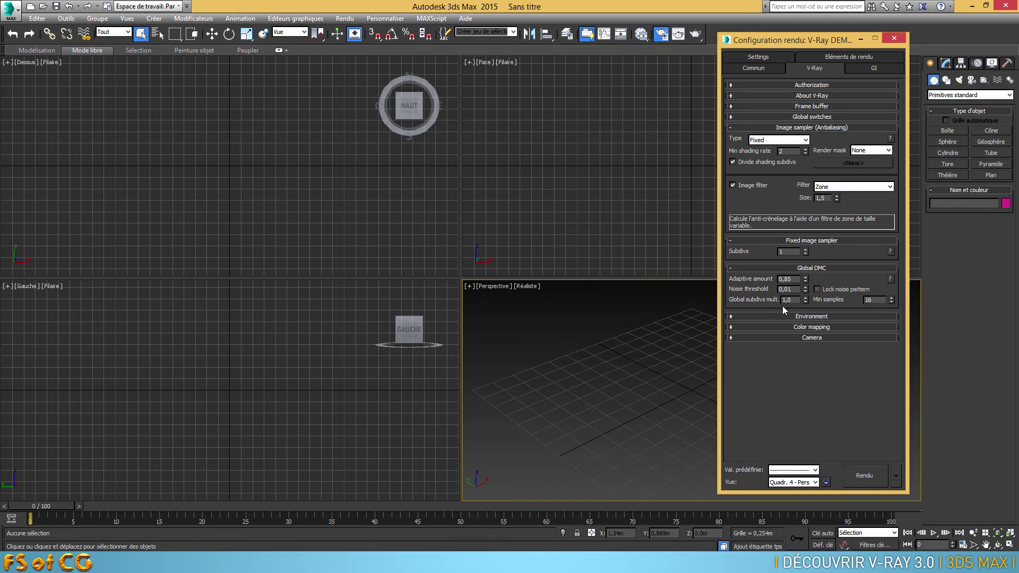
# Expand Environment, Color mapping (Reinhard) and Camera (Default) rollouts, then view the GI tab.
pyautogui.click(809, 318)
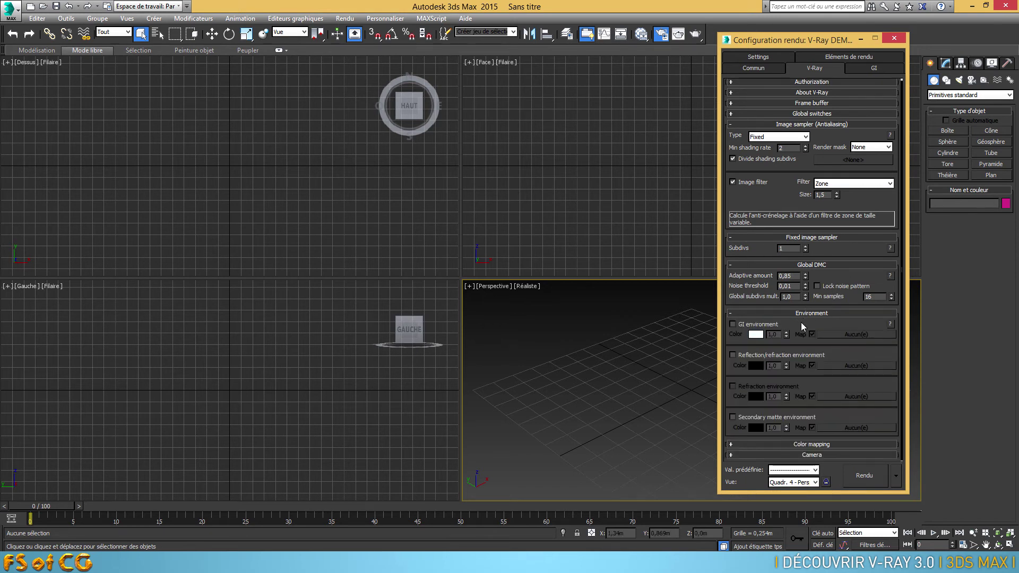
pyautogui.click(814, 444)
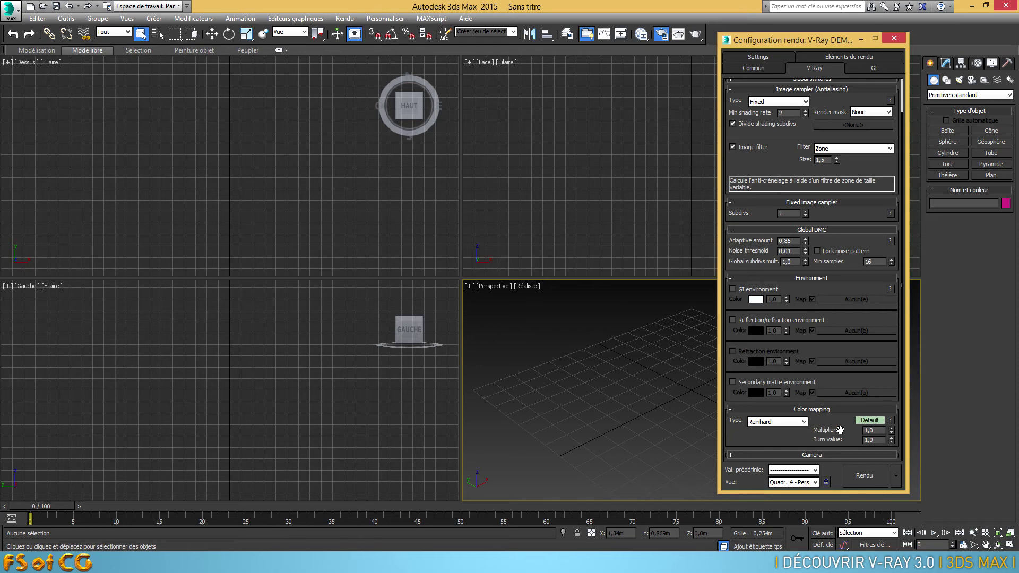
pyautogui.click(823, 455)
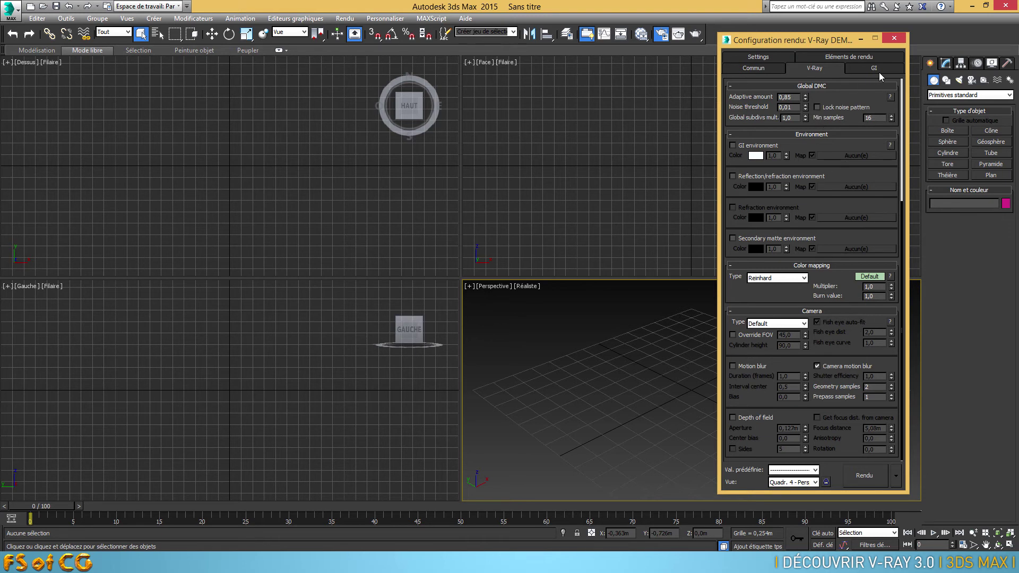
pyautogui.click(878, 71)
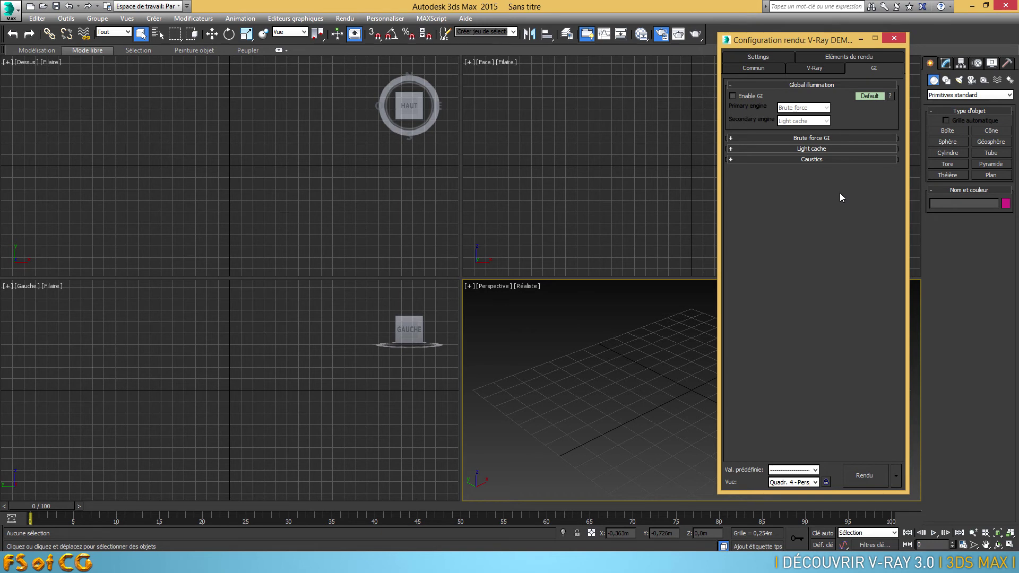
# Switch to the Render Elements tab, which shows an empty elements list.
pyautogui.click(849, 59)
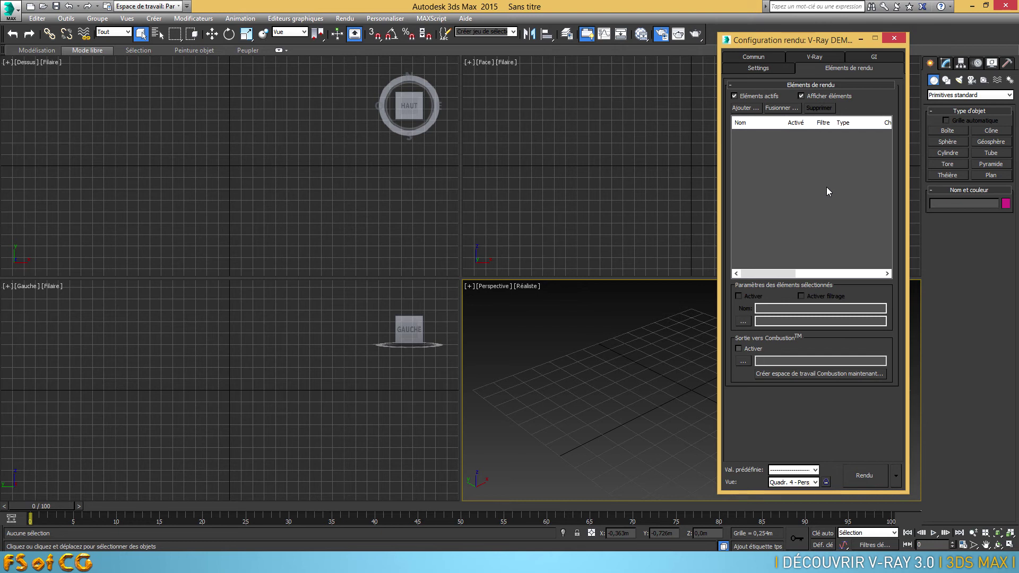
# Show the Settings tab: System bucket width 48, Triangulation sequence, 4000 MB memory limit.
pyautogui.click(763, 70)
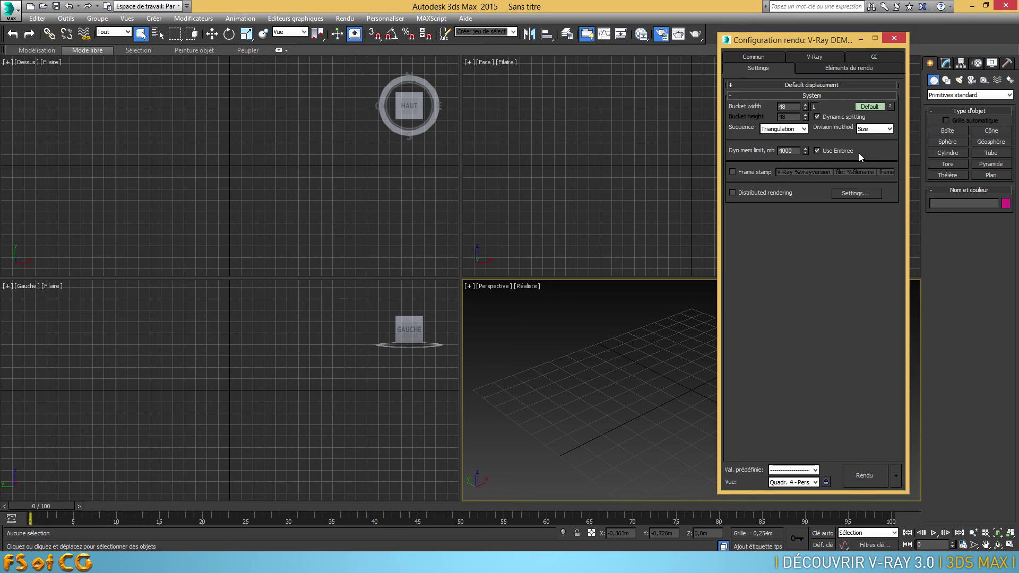
# Toggle the System and Default displacement rollouts, switch tabs, and close then reopen Render Setup.
pyautogui.click(869, 107)
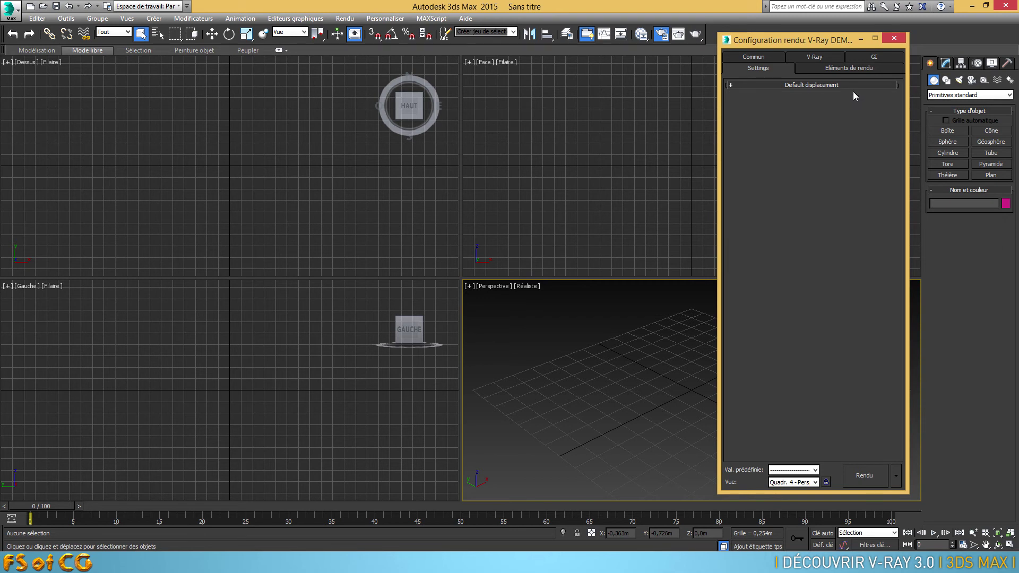
pyautogui.click(817, 85)
pyautogui.click(827, 69)
pyautogui.click(775, 69)
pyautogui.click(891, 37)
pyautogui.click(664, 35)
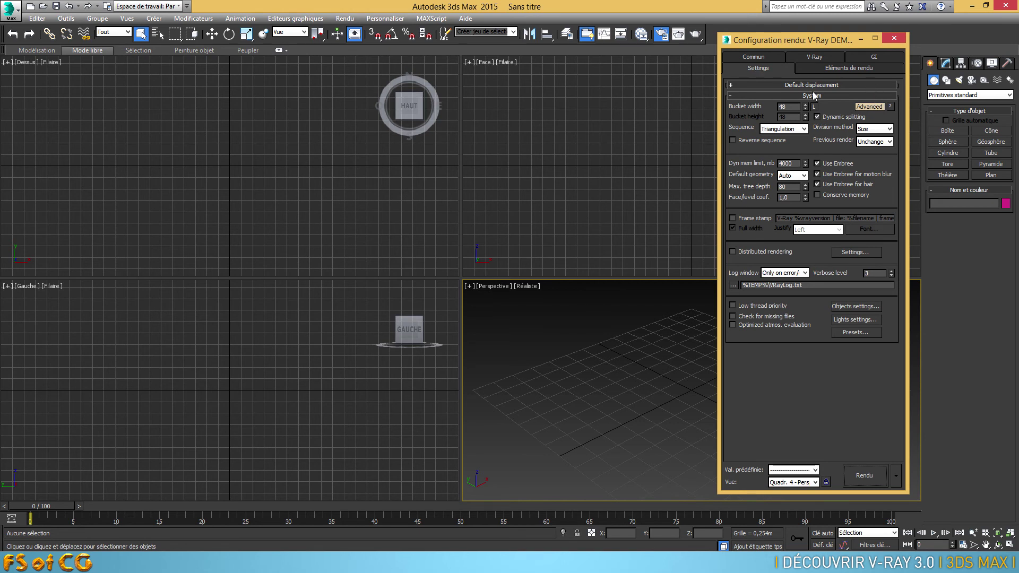
# Cycle the System rollout through Expert and Default, leave it on Advanced, and close with F10.
pyautogui.click(869, 105)
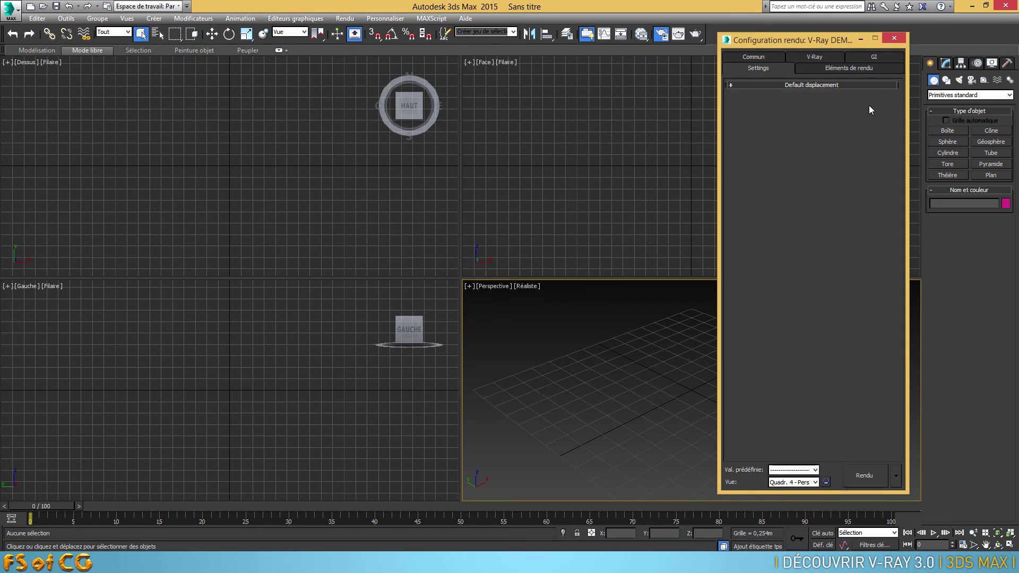
pyautogui.click(869, 107)
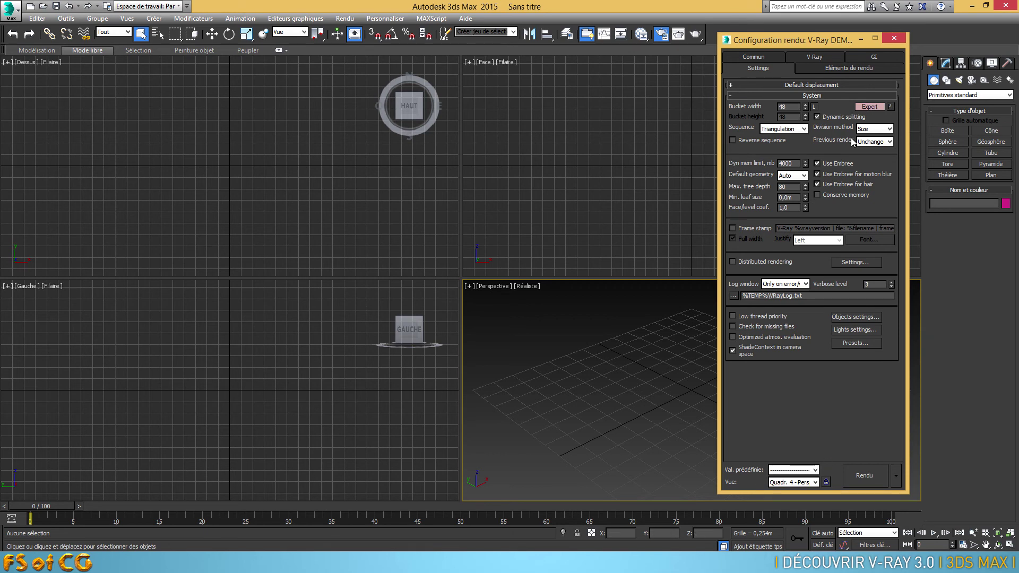
pyautogui.click(869, 107)
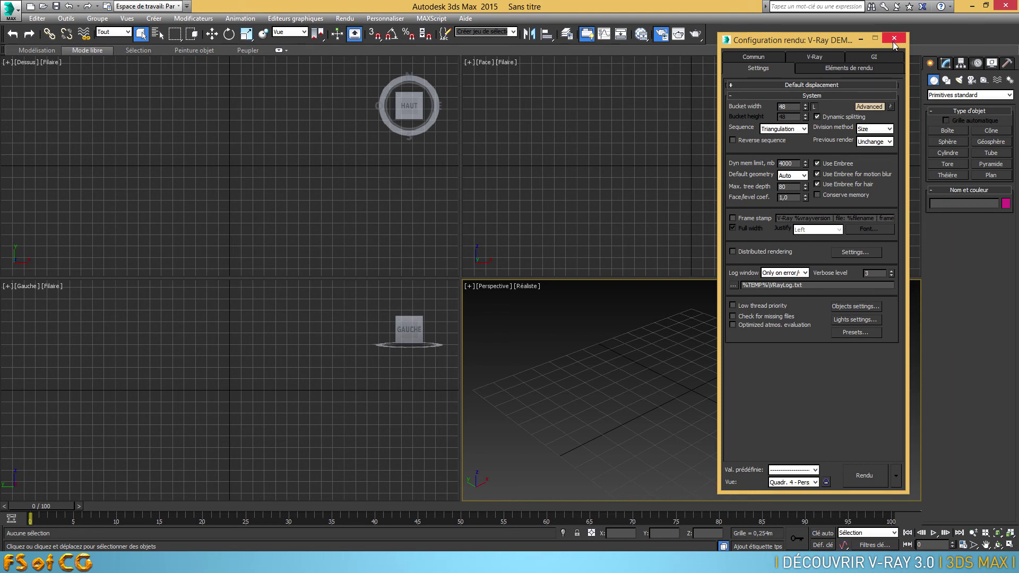
pyautogui.click(877, 107)
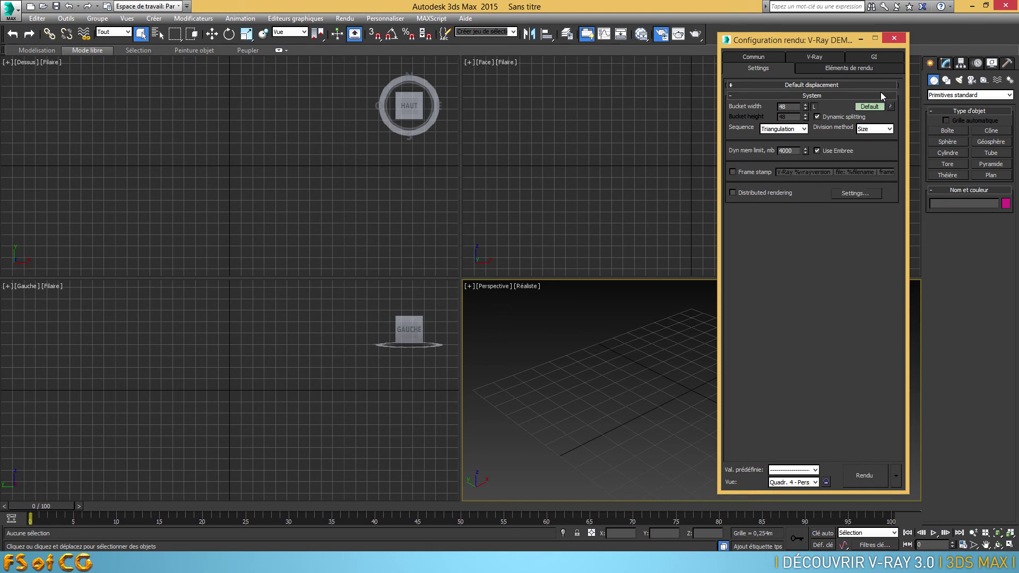
pyautogui.click(877, 108)
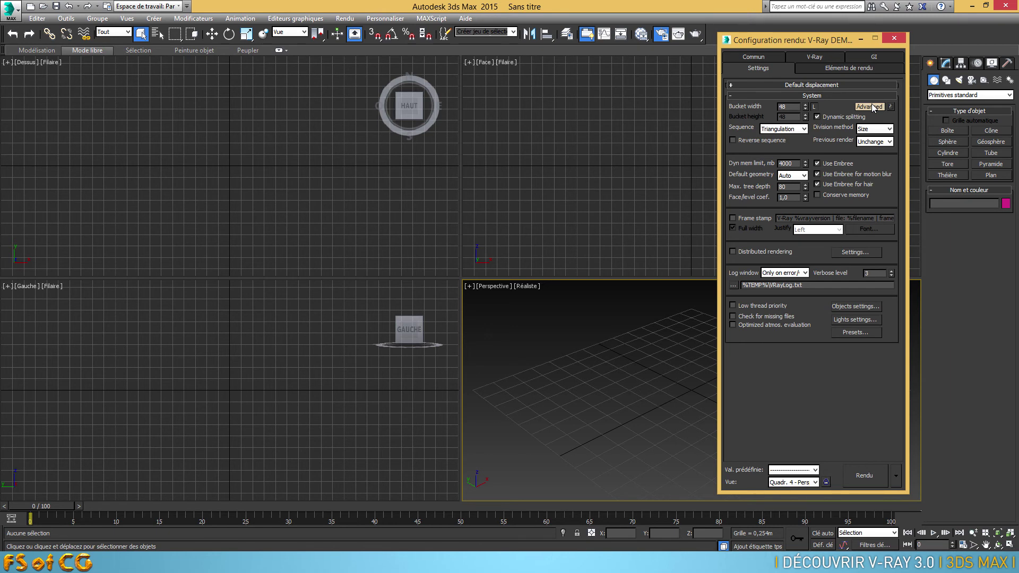
pyautogui.press('F10')
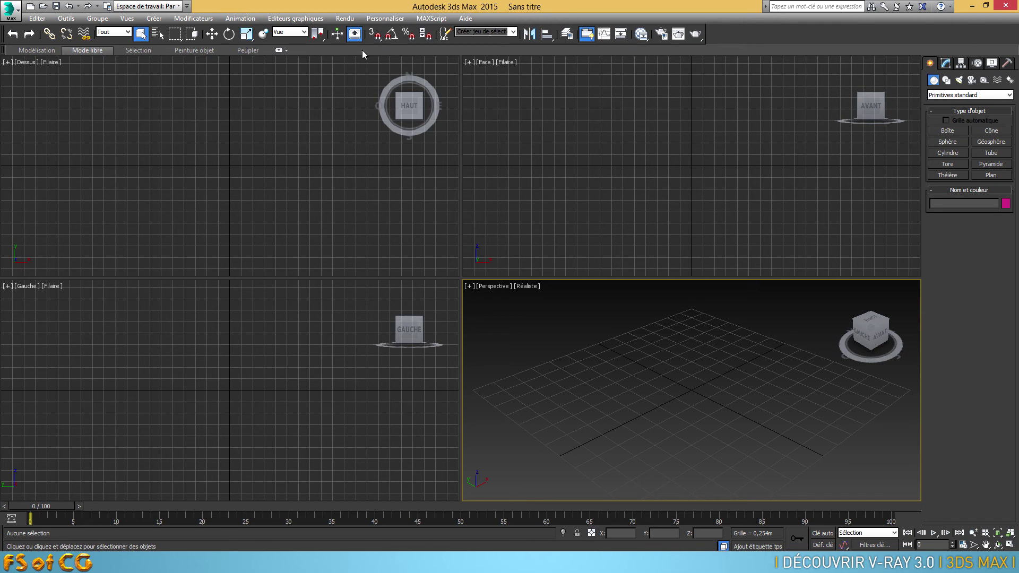
# Show the floating V-Ray toolbar from the toolbar list.
pyautogui.rightClick(718, 33)
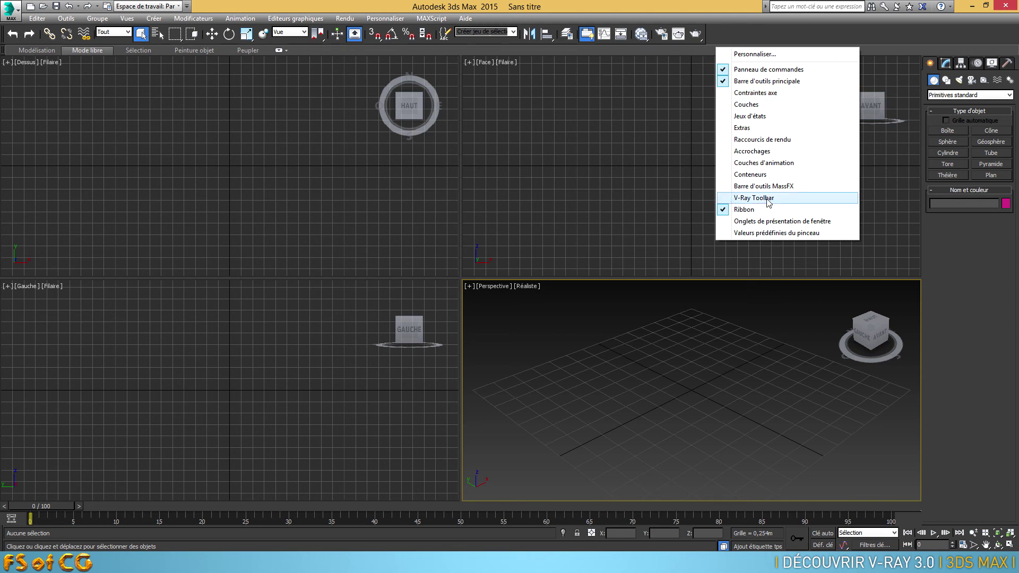
pyautogui.click(738, 32)
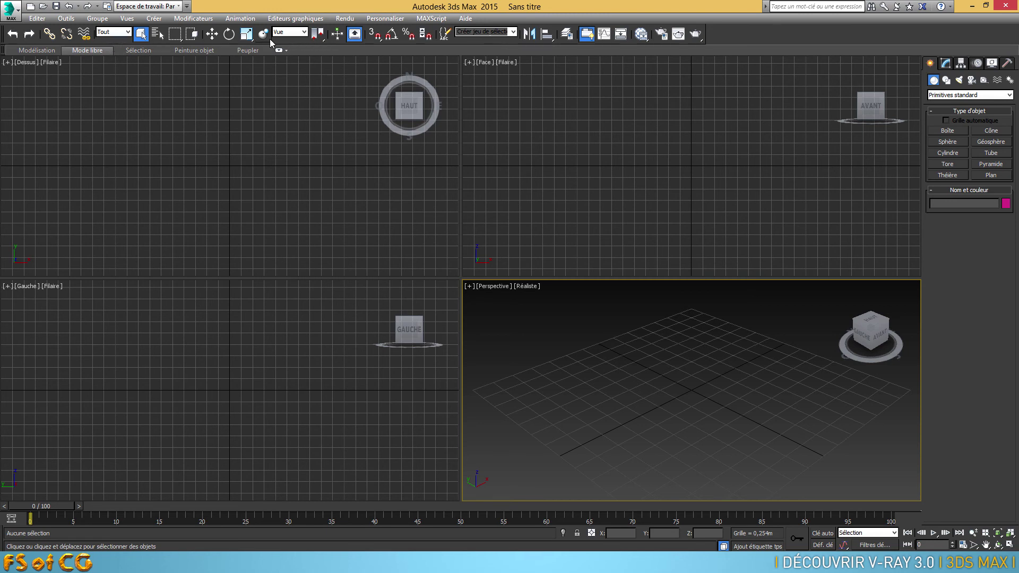
pyautogui.rightClick(489, 39)
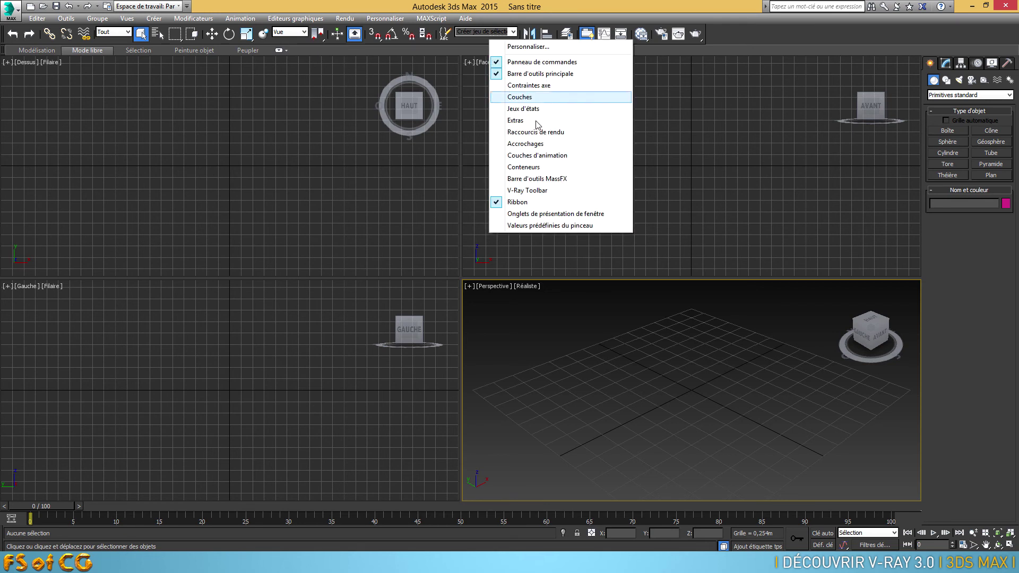
pyautogui.click(530, 191)
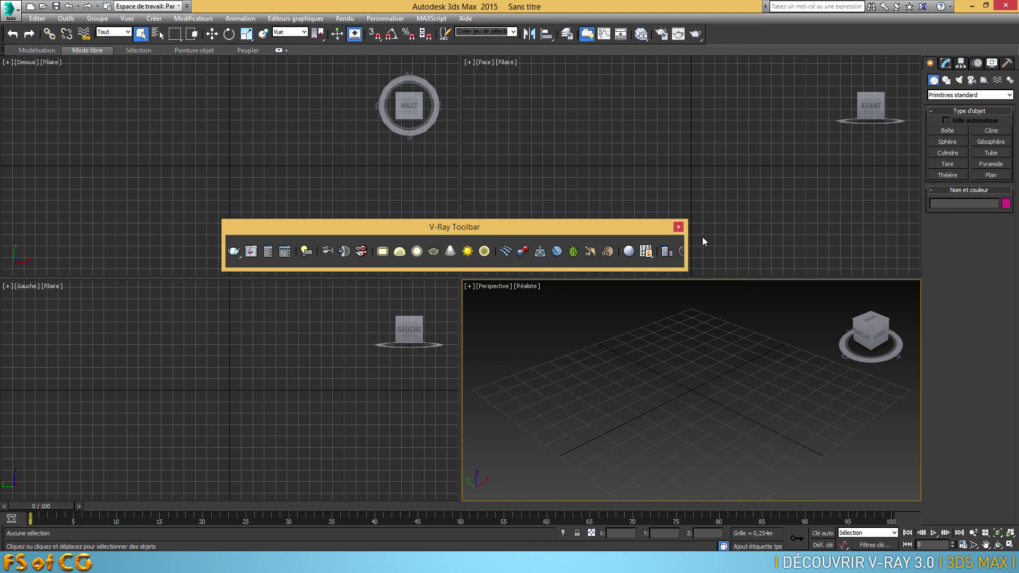
# Move the V-Ray toolbar and dock it on the left side.
pyautogui.moveTo(525, 228)
pyautogui.mouseDown()
pyautogui.moveTo(467, 183)
pyautogui.moveTo(34, 180)
pyautogui.moveTo(515, 187)
pyautogui.mouseUp()
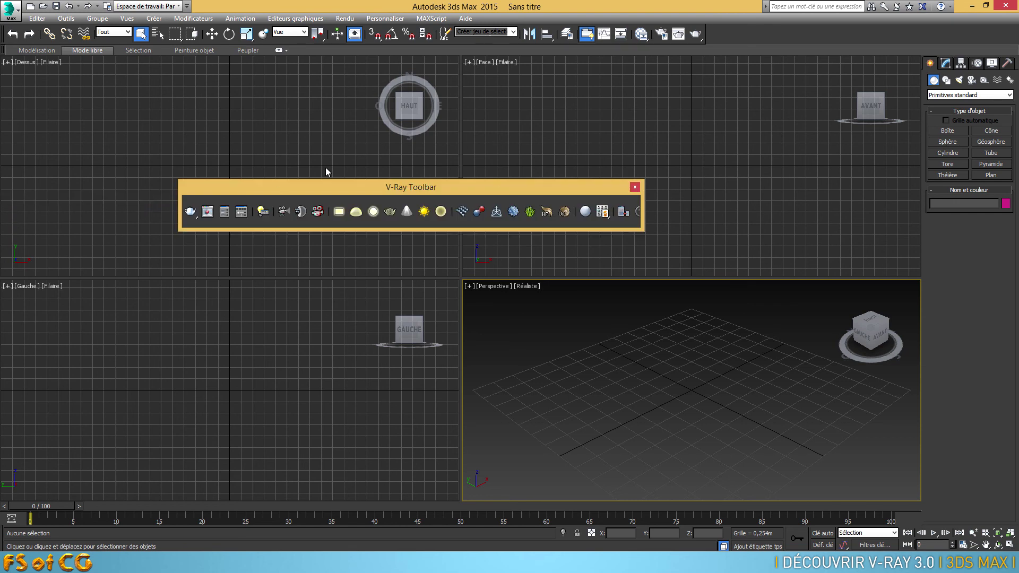
pyautogui.moveTo(346, 186)
pyautogui.mouseDown()
pyautogui.moveTo(1, 202)
pyautogui.moveTo(458, 162)
pyautogui.mouseUp()
pyautogui.rightClick(457, 169)
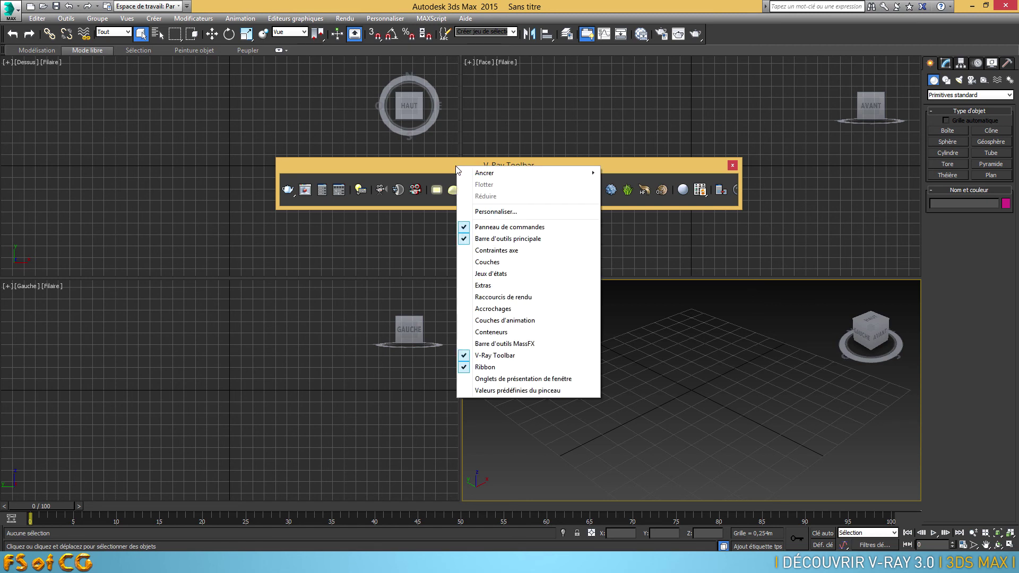
pyautogui.moveTo(526, 173)
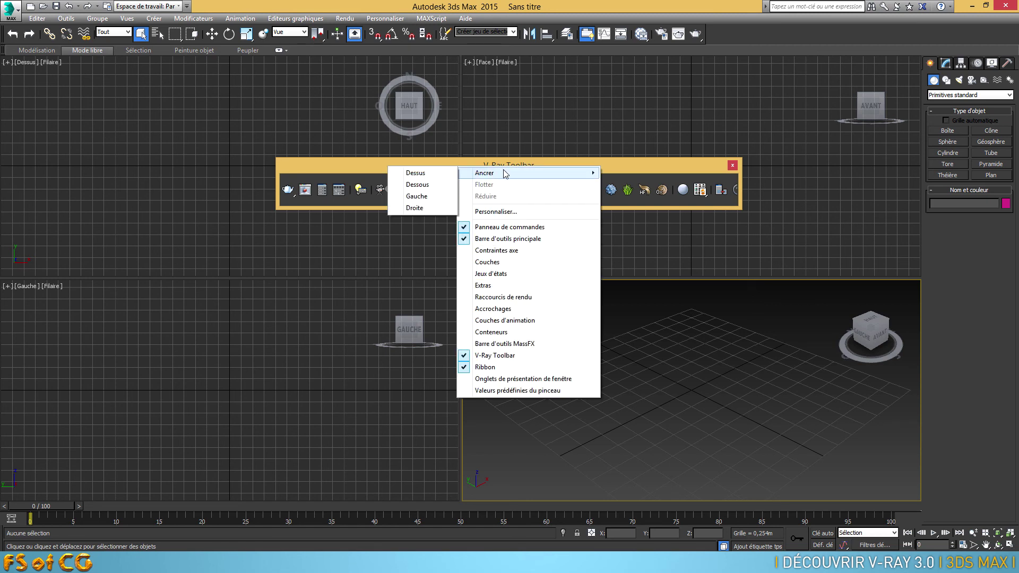
pyautogui.click(425, 197)
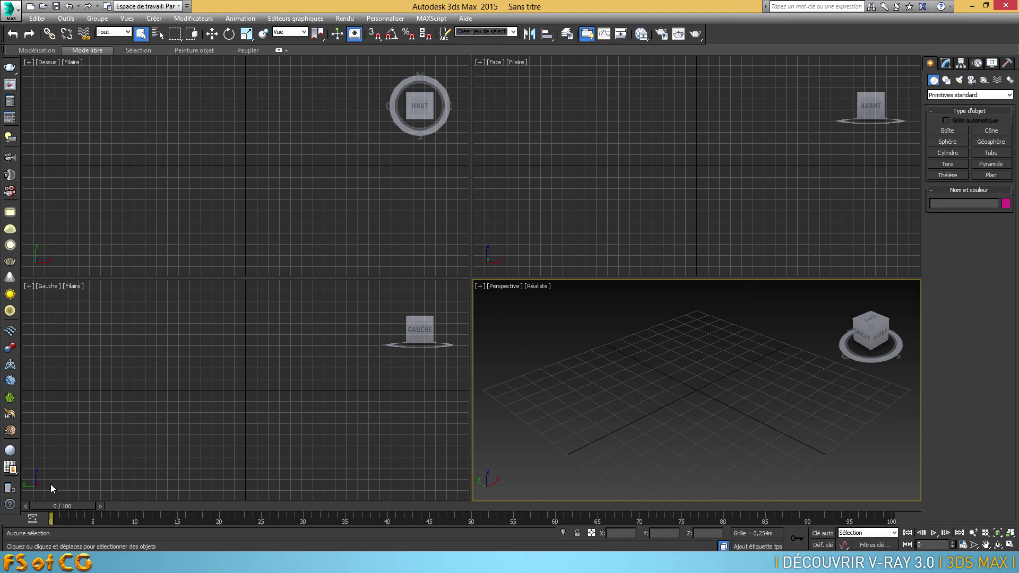
pyautogui.click(346, 19)
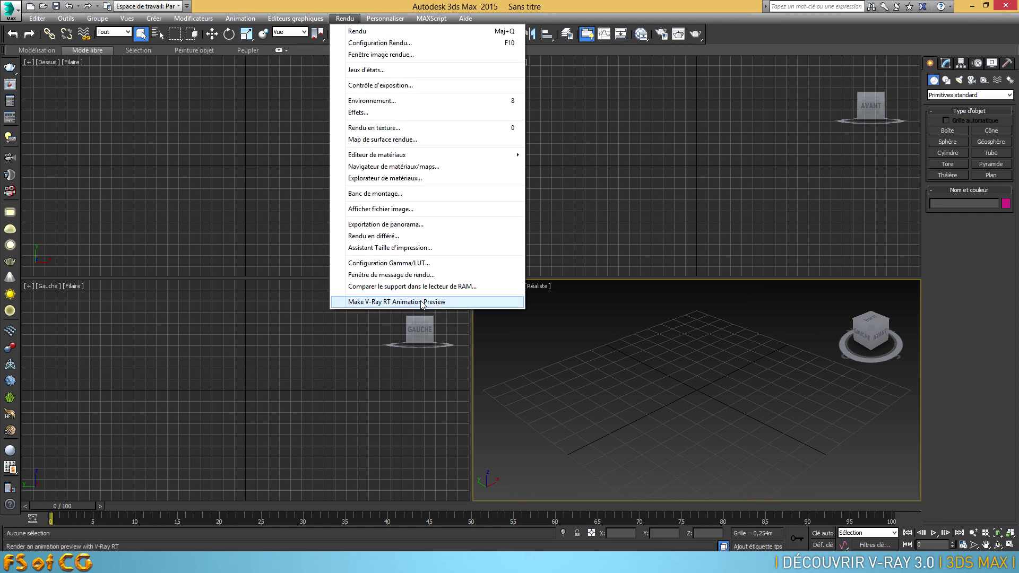
pyautogui.click(428, 100)
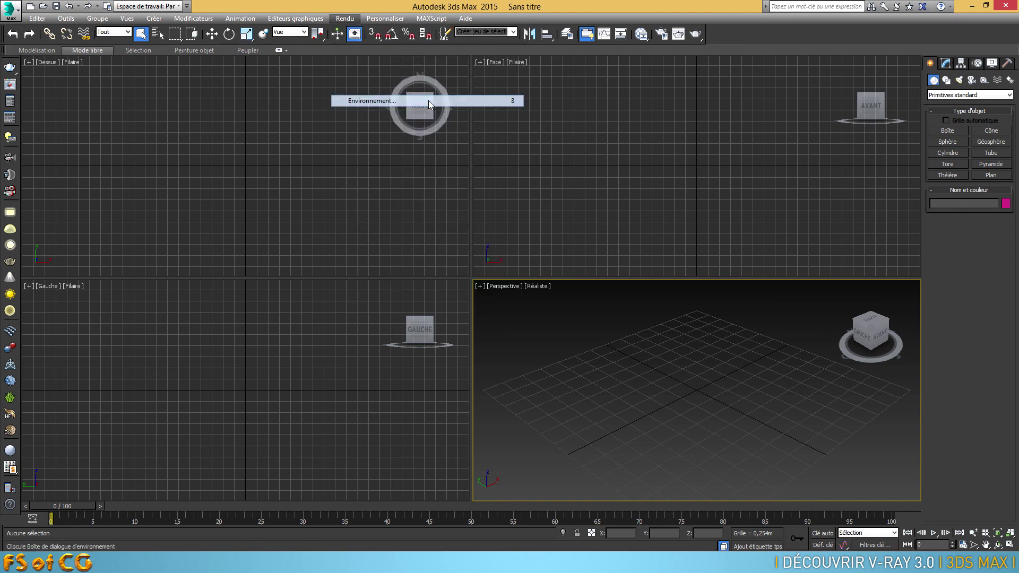
pyautogui.moveTo(220, 78); pyautogui.dragTo(476, 89)
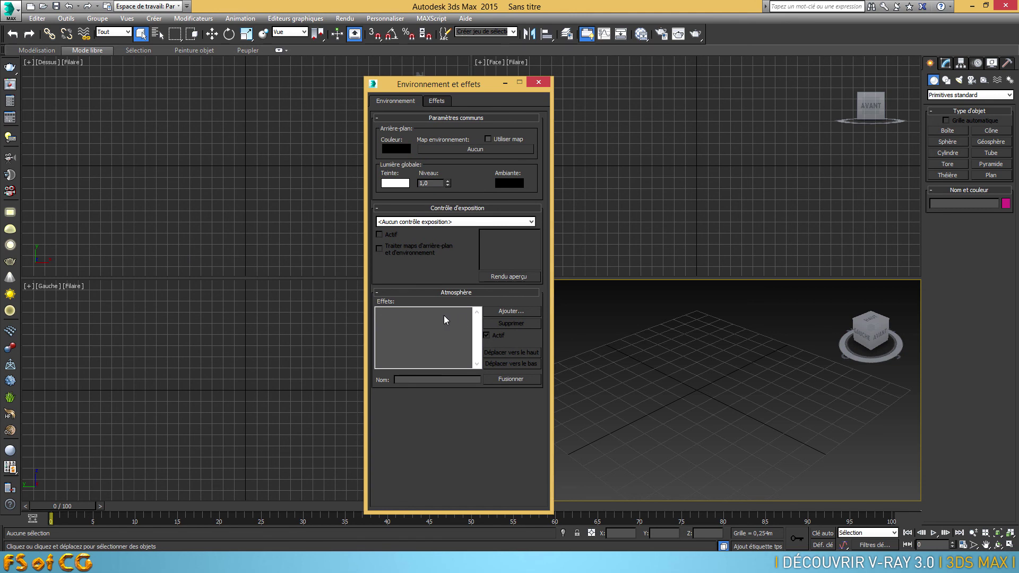
pyautogui.click(501, 311)
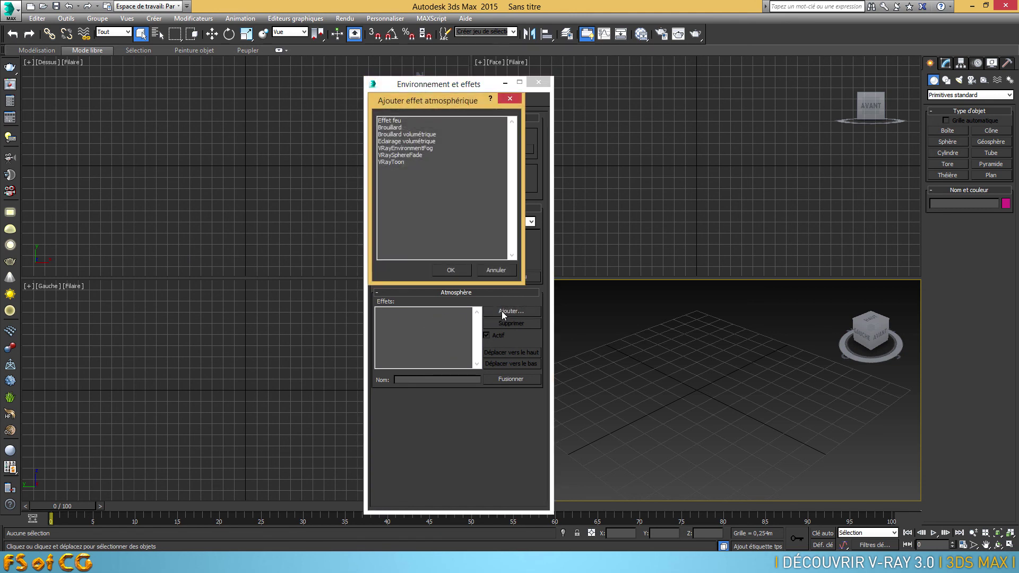
pyautogui.click(401, 149)
pyautogui.click(395, 155)
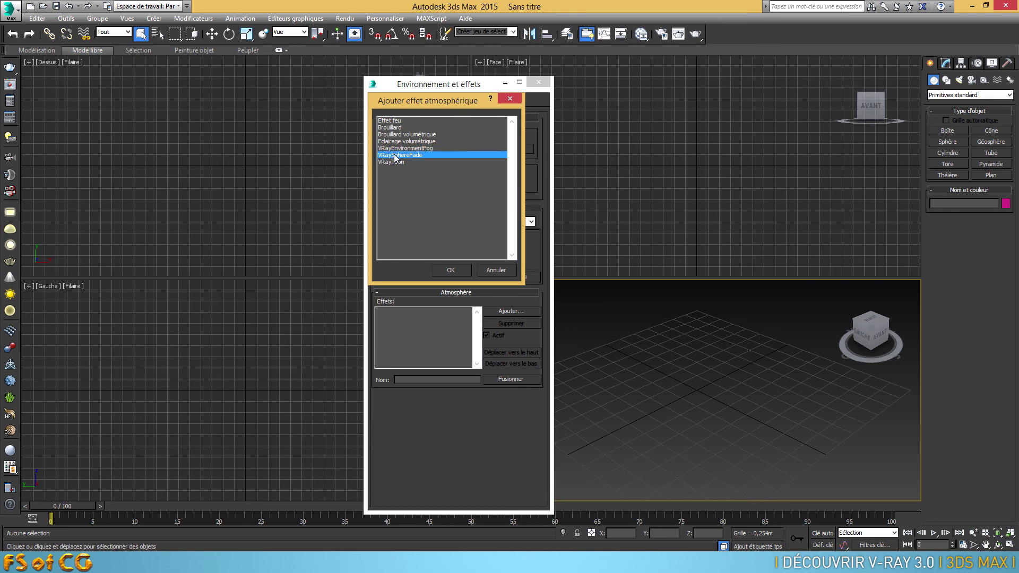
pyautogui.click(395, 162)
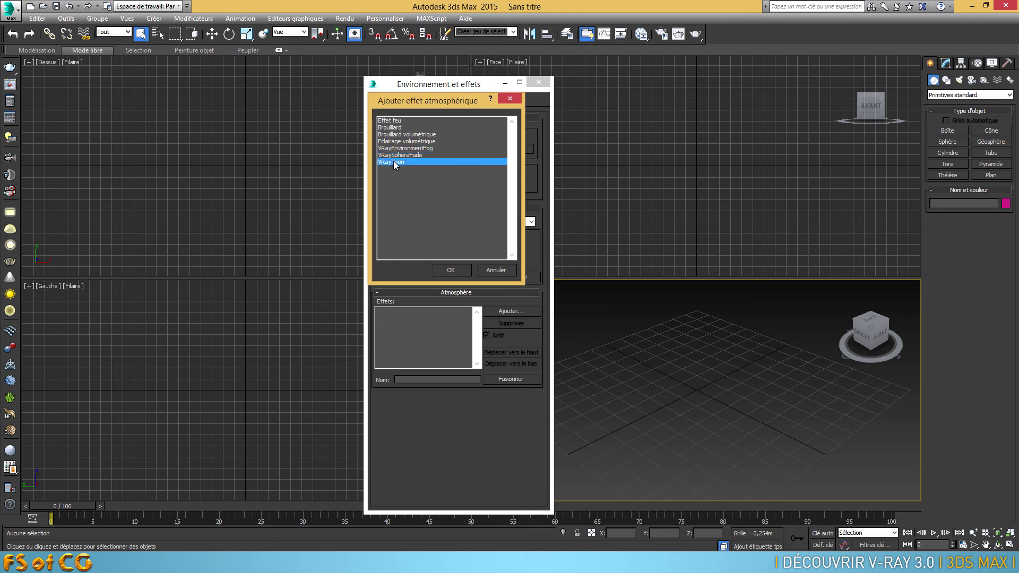
pyautogui.click(497, 271)
pyautogui.click(437, 101)
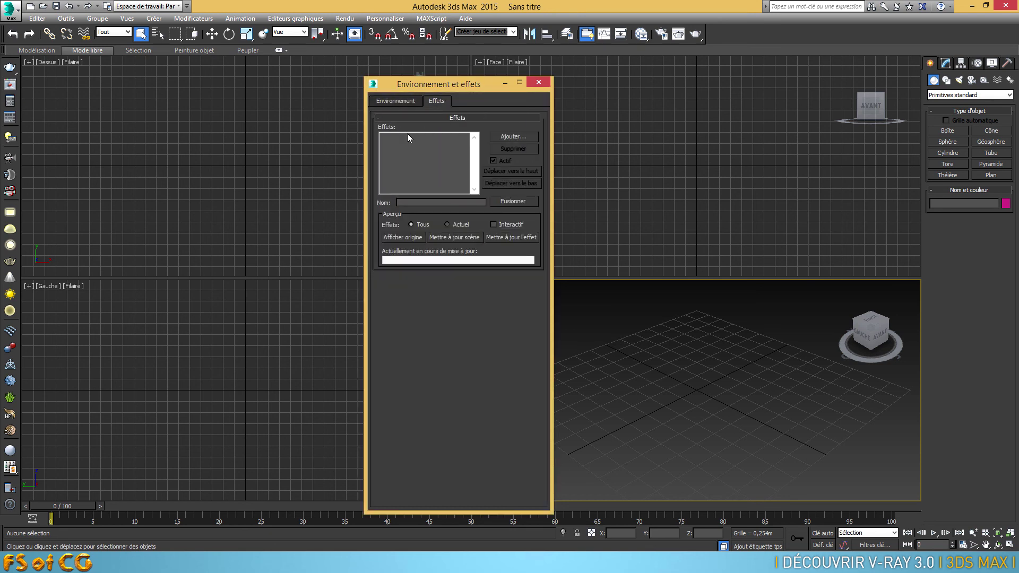
pyautogui.click(508, 138)
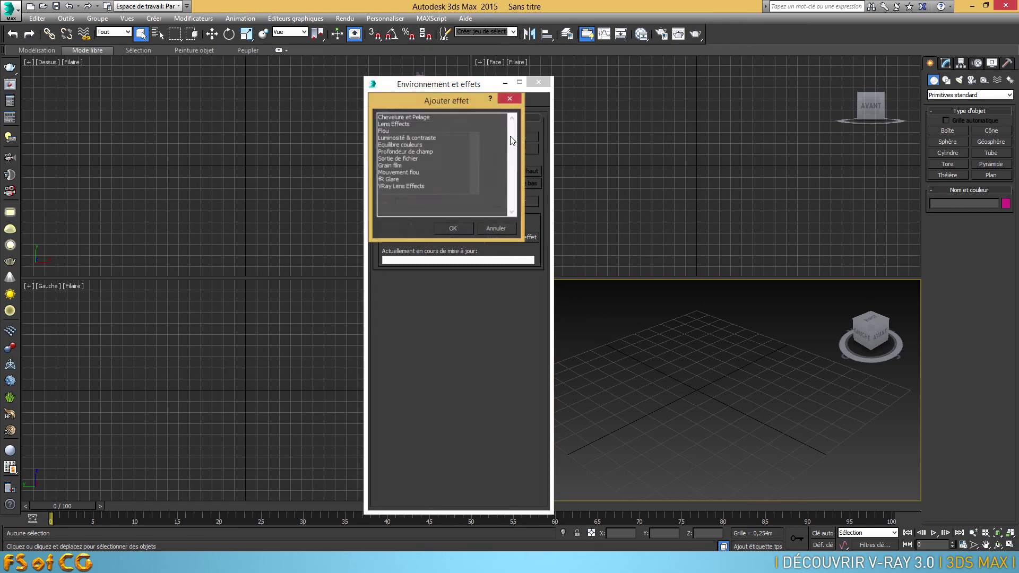
pyautogui.click(398, 188)
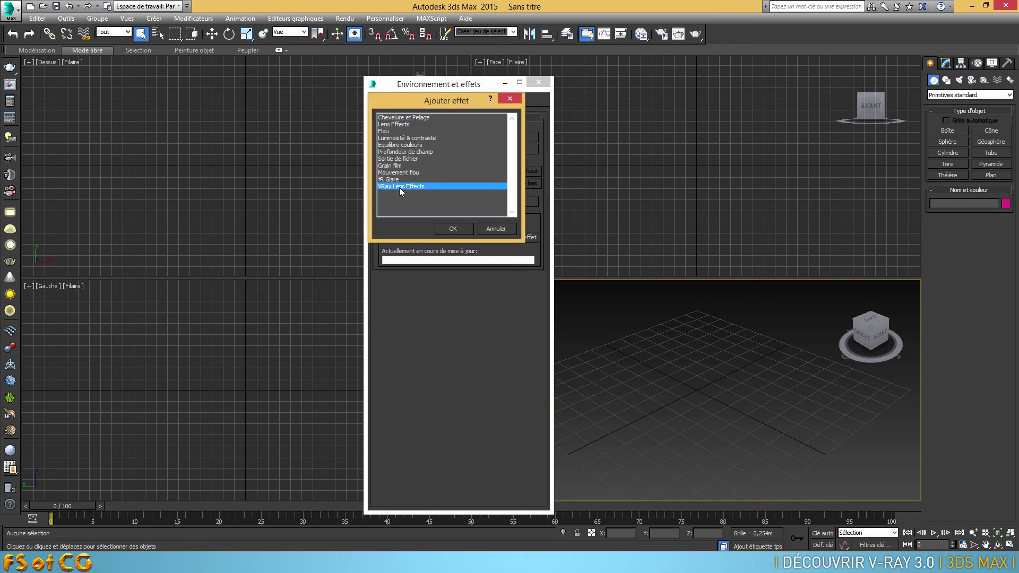
pyautogui.click(497, 229)
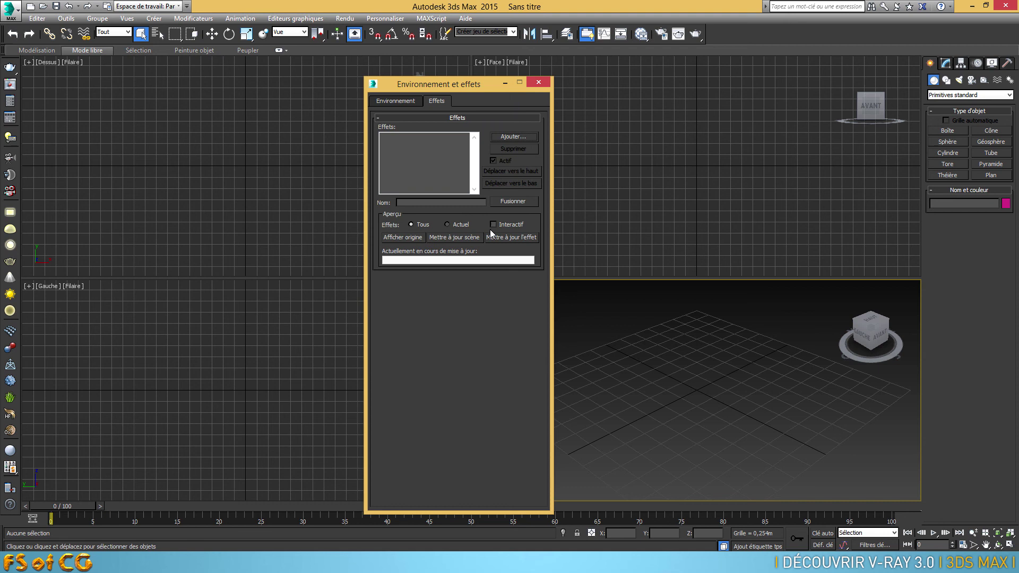
pyautogui.click(546, 85)
# Draw a plane, Plan001, across the middle of the grid.
pyautogui.click(946, 63)
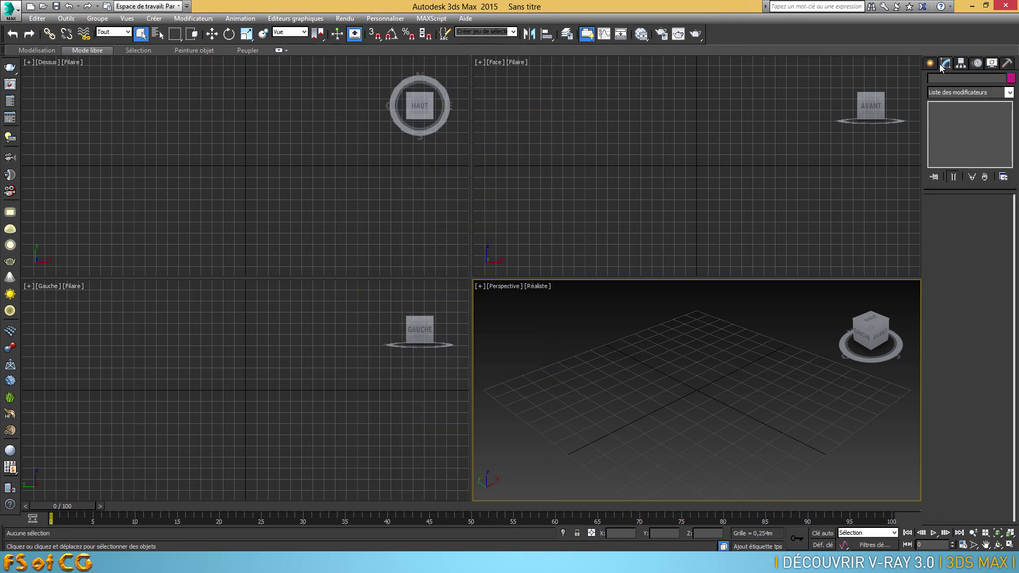
pyautogui.click(930, 63)
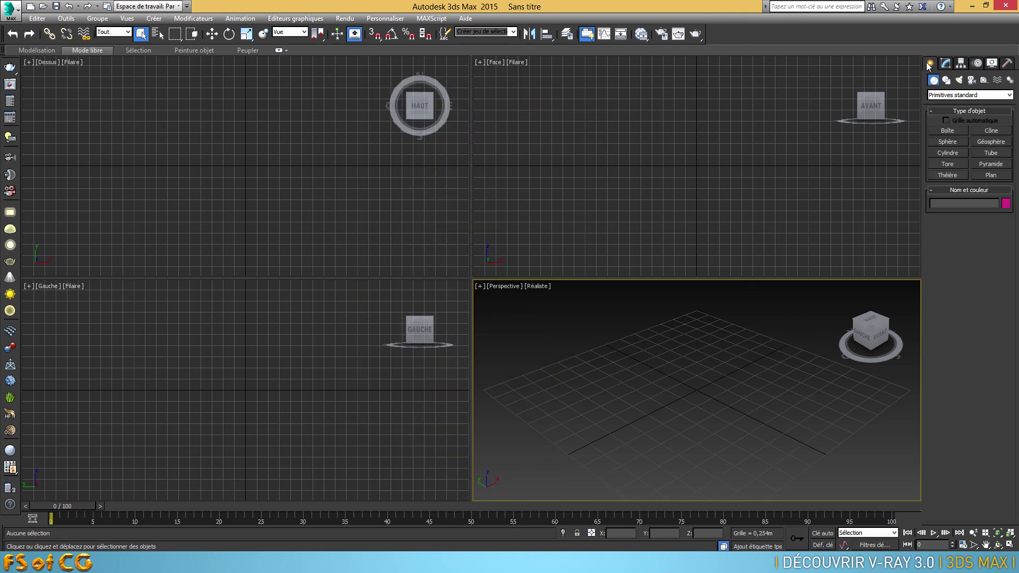
pyautogui.click(991, 176)
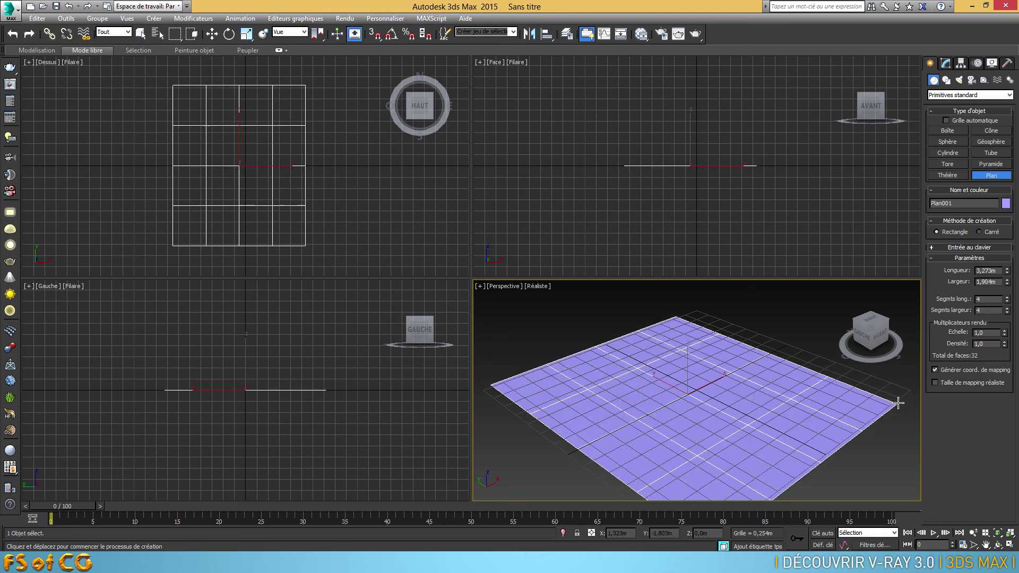
pyautogui.moveTo(656, 436); pyautogui.dragTo(876, 435)
# Show Plan001's Modifier List and scroll through the available modifiers.
pyautogui.click(948, 64)
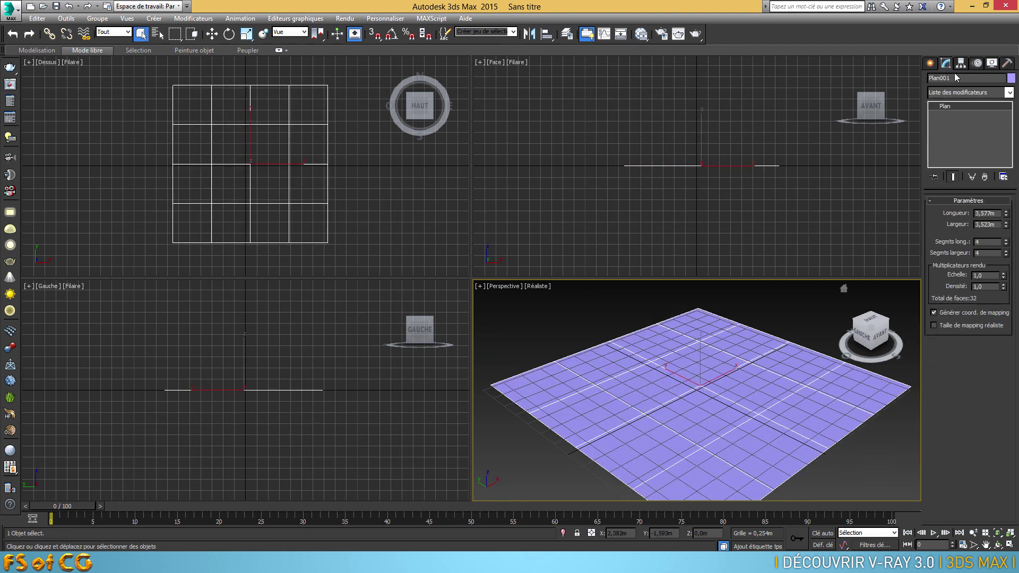
pyautogui.click(1009, 93)
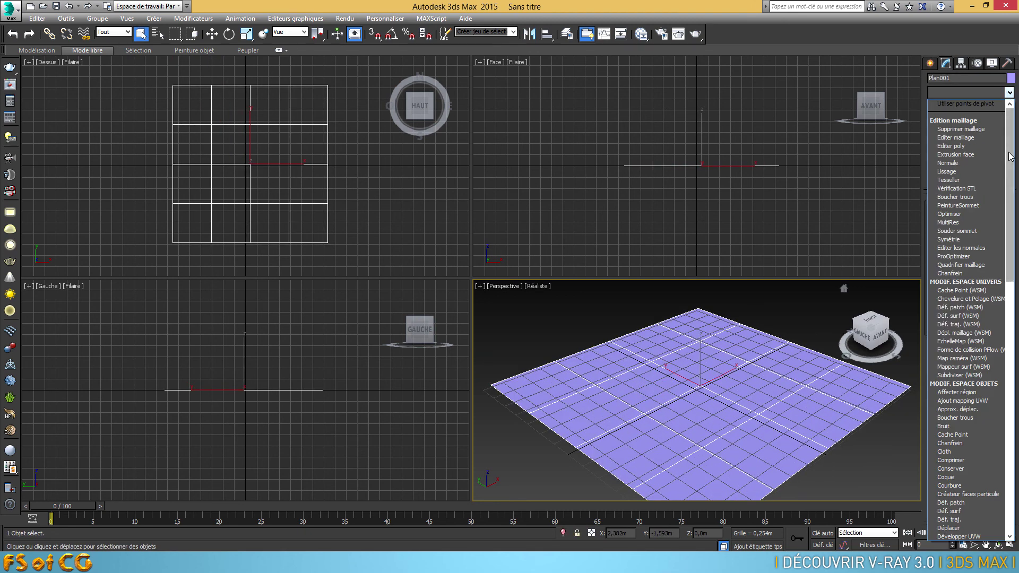
pyautogui.moveTo(1010, 157); pyautogui.dragTo(1010, 390)
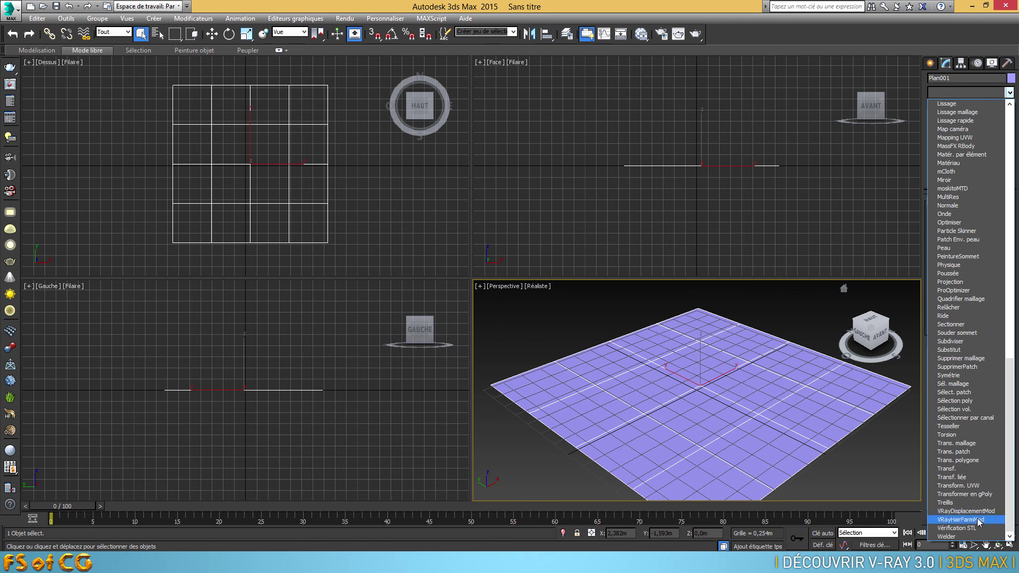
pyautogui.scroll(2, 987, 478)
pyautogui.scroll(4, 1009, 431)
pyautogui.moveTo(1010, 431); pyautogui.dragTo(1005, 265)
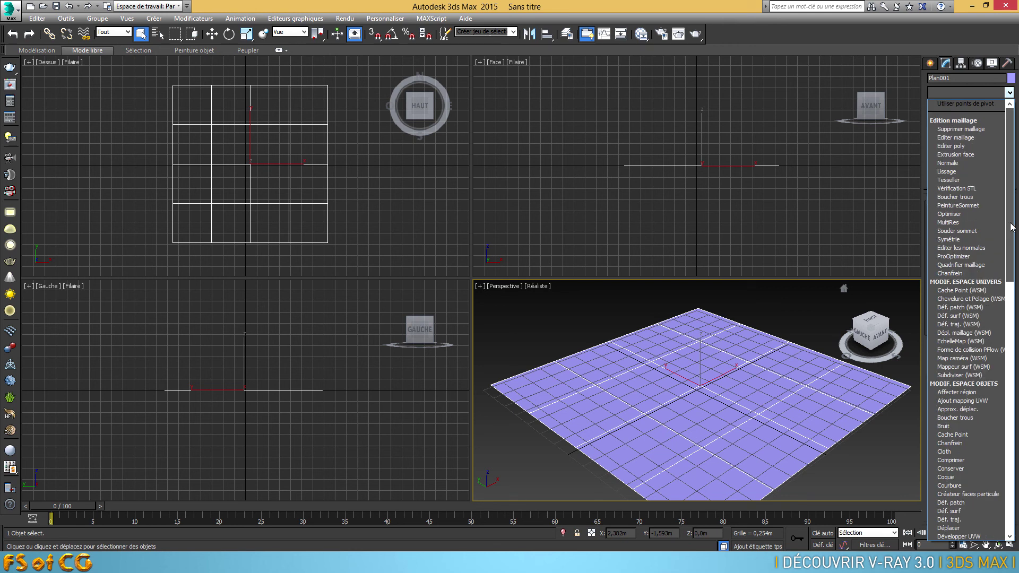
# Close the modifier list, show the Utilities panel, and dismiss the open menu.
pyautogui.click(202, 20)
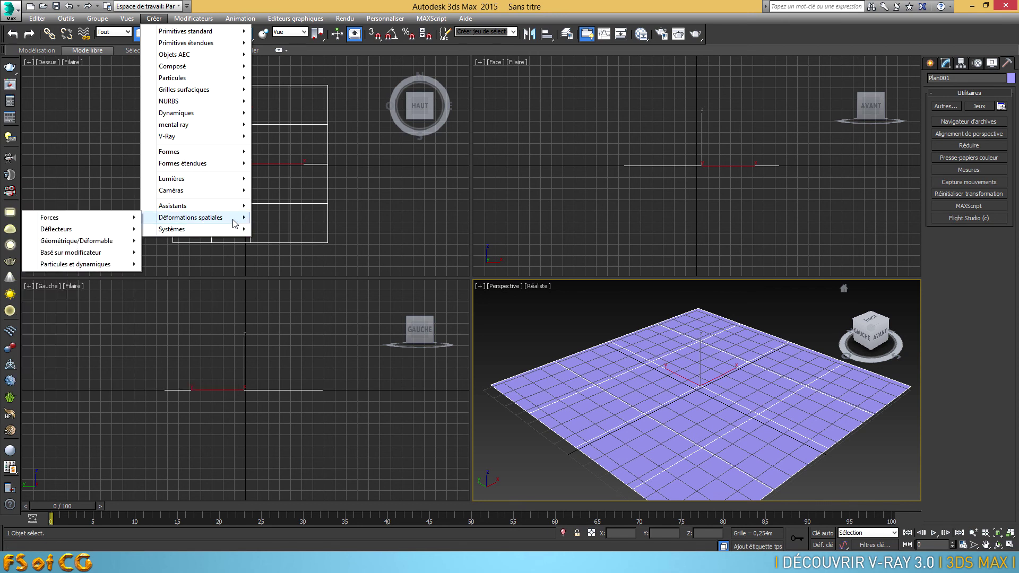
pyautogui.moveTo(37, 18)
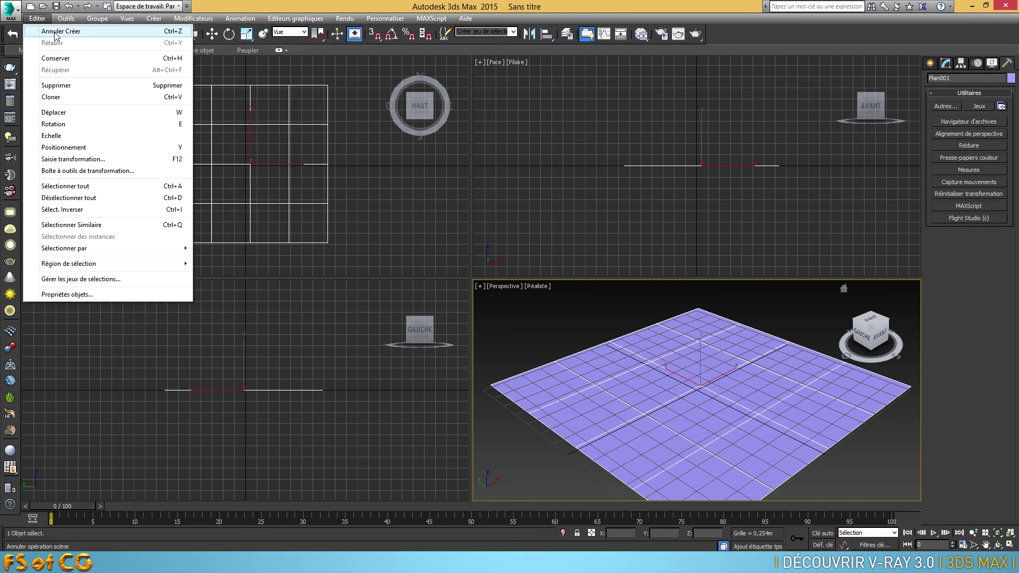
pyautogui.press('Escape')
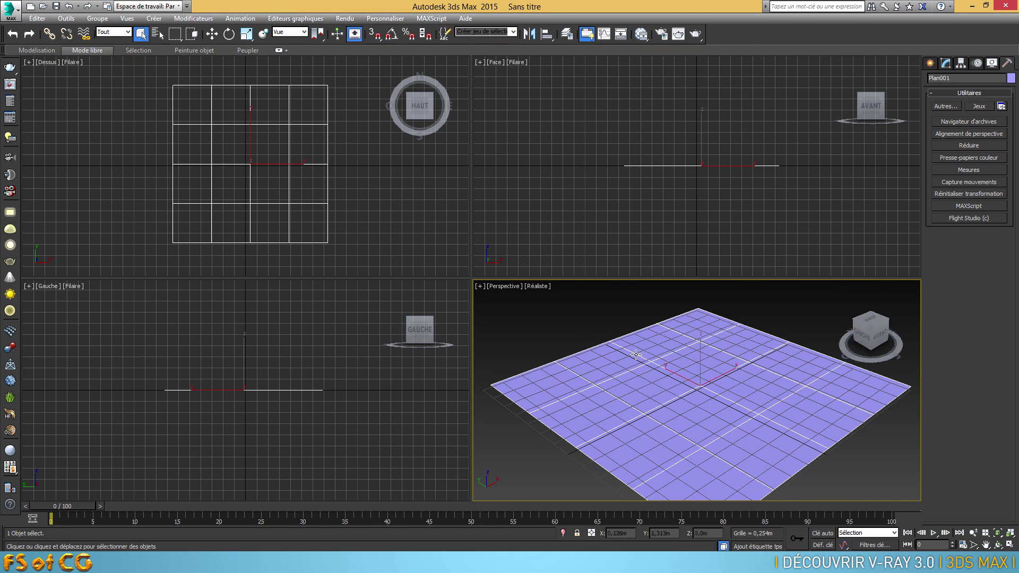
# Show Plan001's Object Properties and scroll its tabs to the VRay RT settings.
pyautogui.rightClick(646, 366)
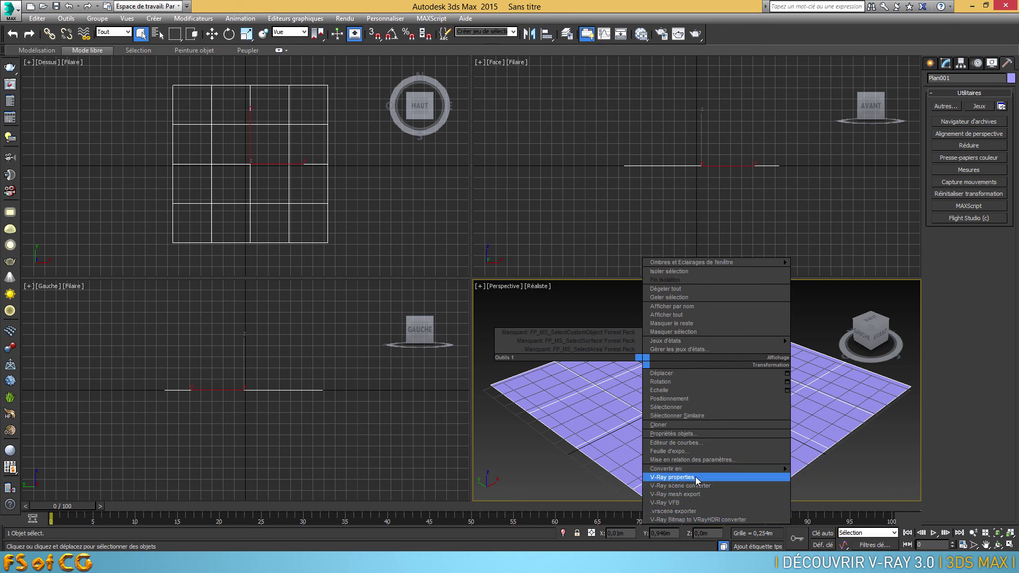
pyautogui.click(711, 434)
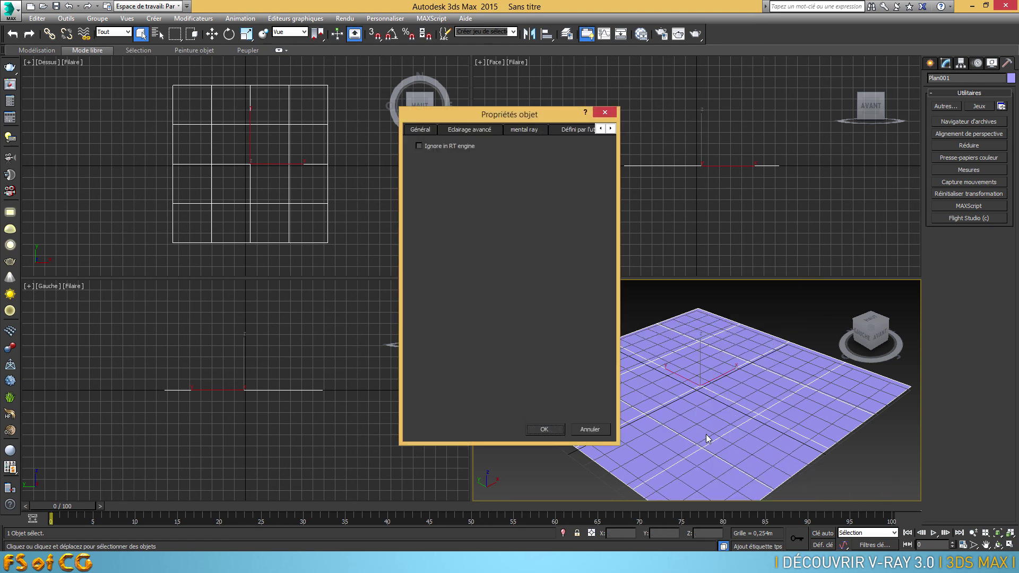
pyautogui.click(610, 129)
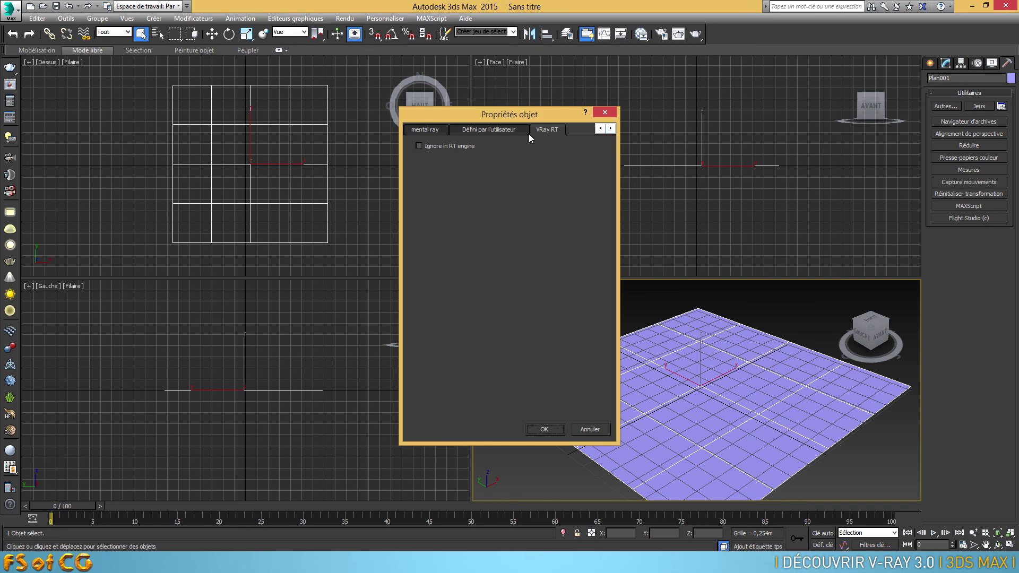
pyautogui.click(600, 129)
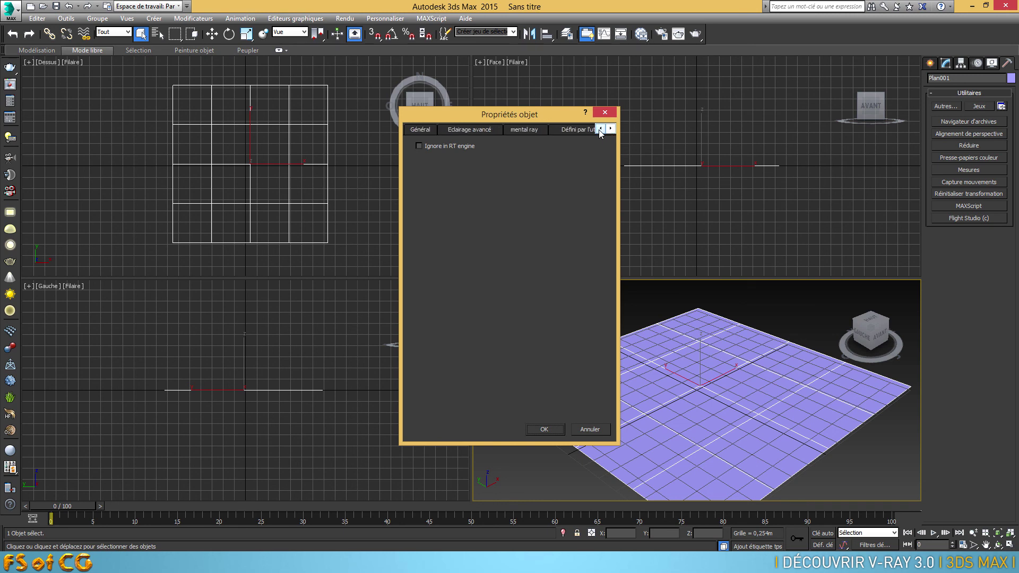